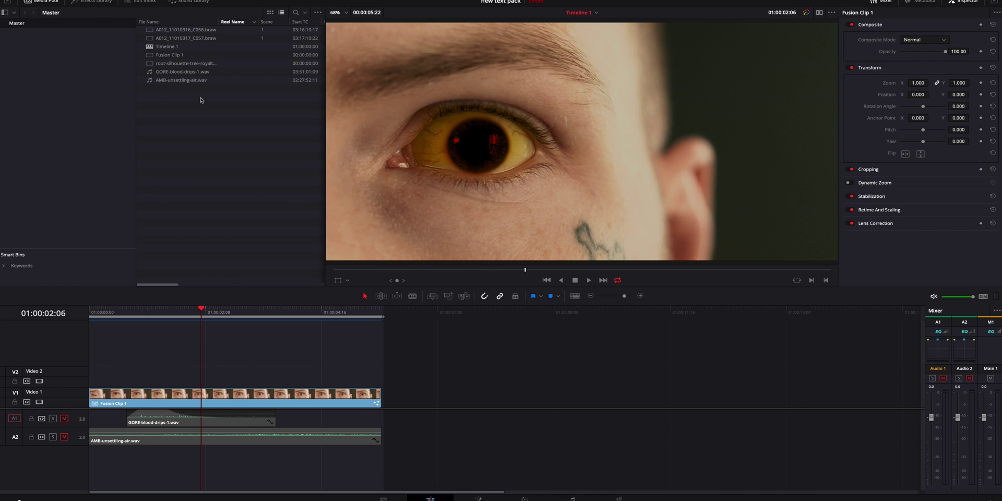
# Place A012_11010317_C057.braw after Fusion Clip 1 and zoom it to 1.690 on the eye
pyautogui.moveTo(173, 38); pyautogui.dragTo(413, 368)
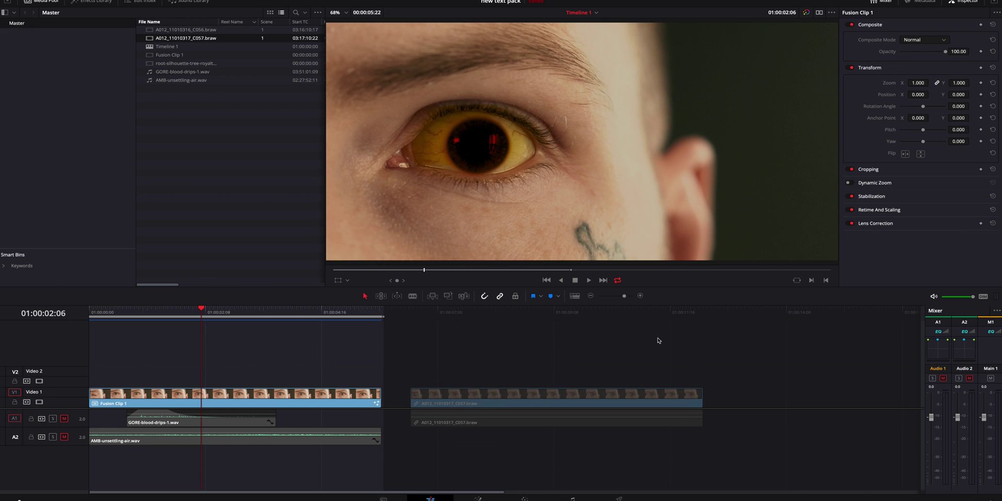
pyautogui.click(703, 311)
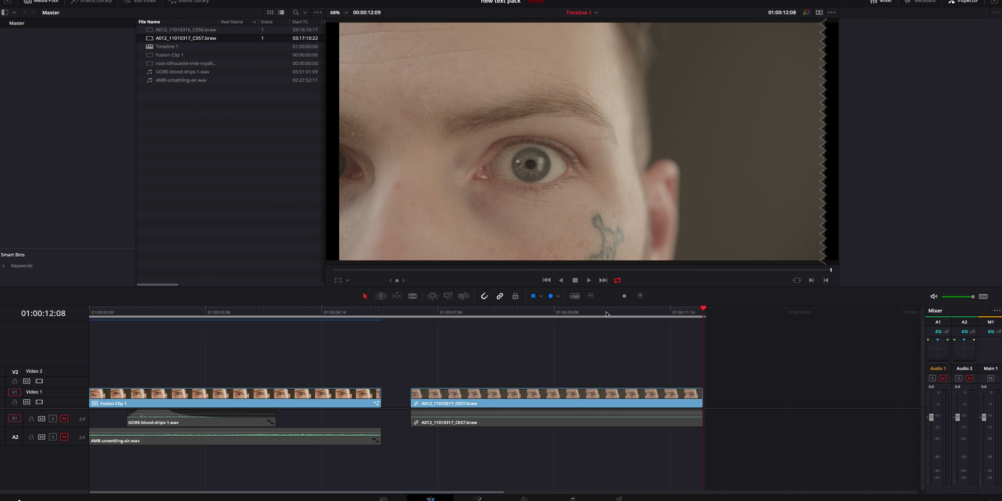
pyautogui.moveTo(506, 312); pyautogui.dragTo(481, 313)
pyautogui.click(518, 401)
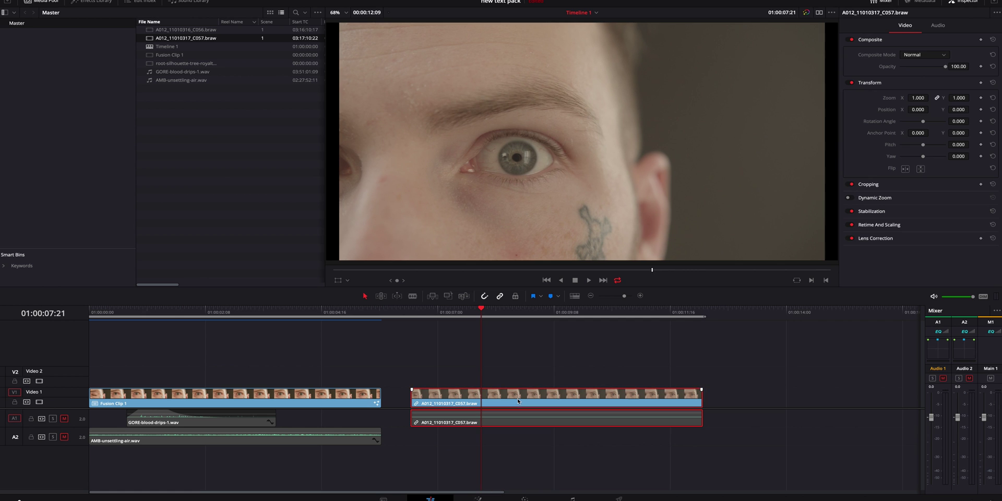
pyautogui.moveTo(923, 98); pyautogui.dragTo(971, 109)
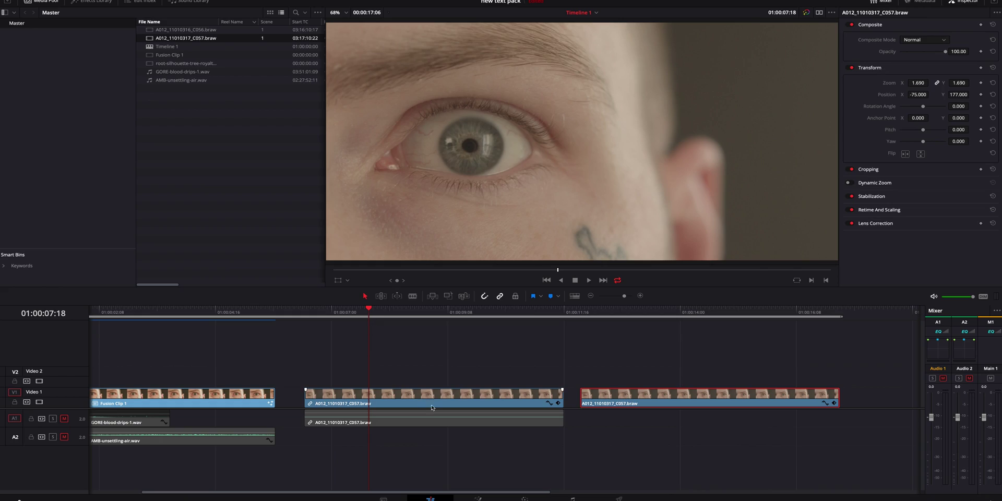
# Convert the middle eye clip to a Fusion clip, then view the Fusion page in Single Viewer layout
pyautogui.rightClick(427, 394)
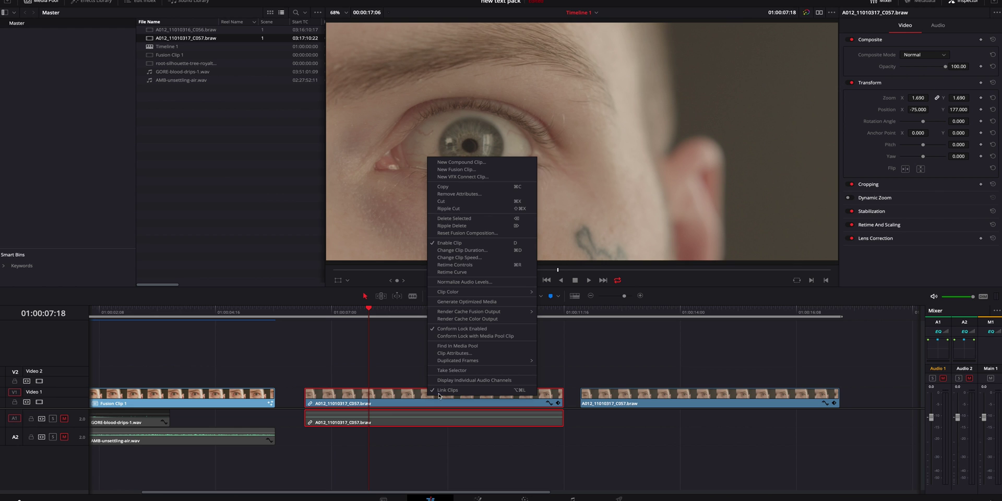
pyautogui.click(477, 172)
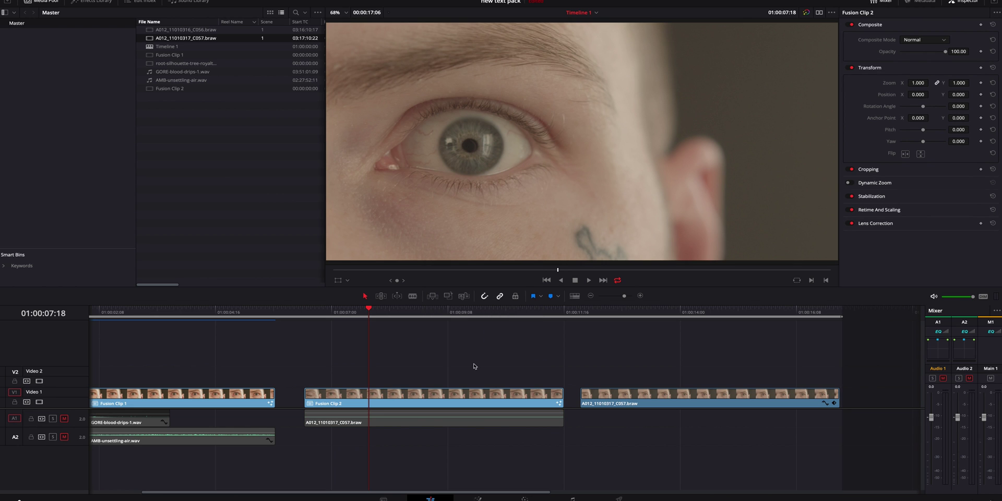
pyautogui.click(625, 309)
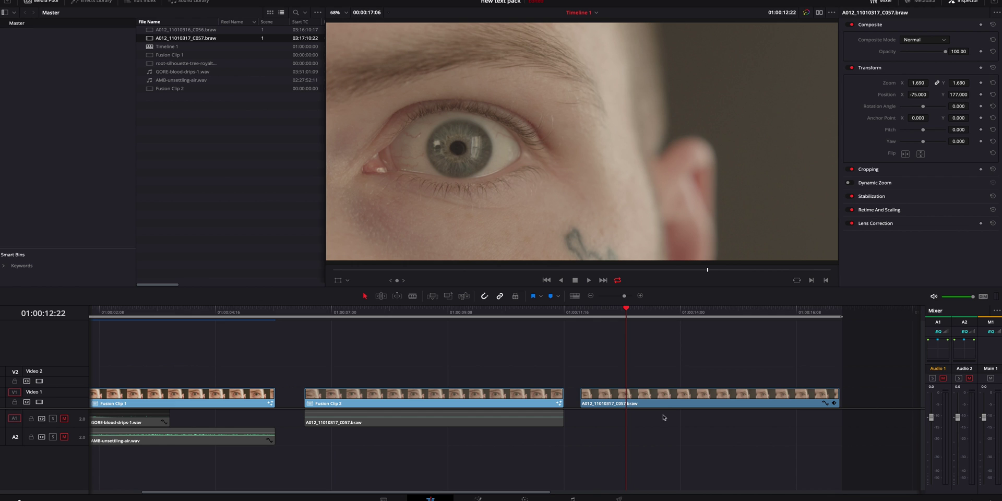
pyautogui.click(634, 311)
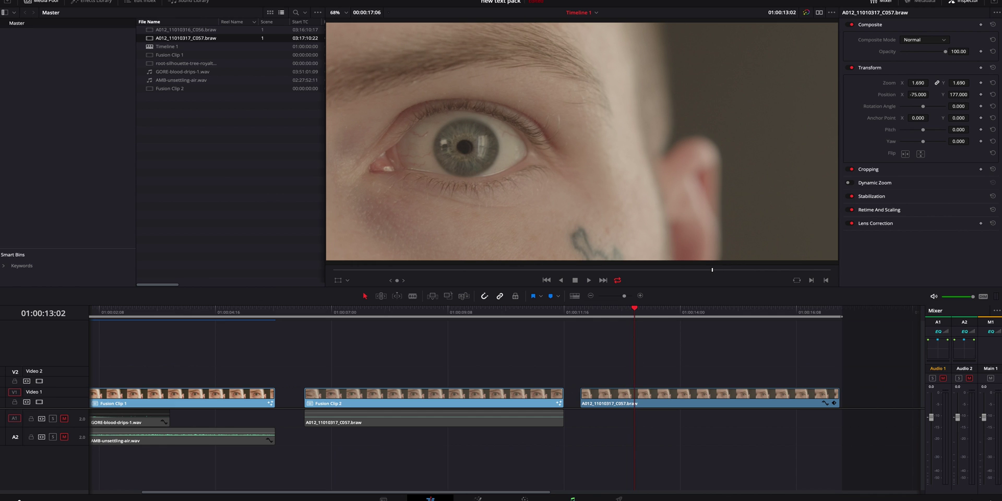
pyautogui.hotkey('shift', '5')
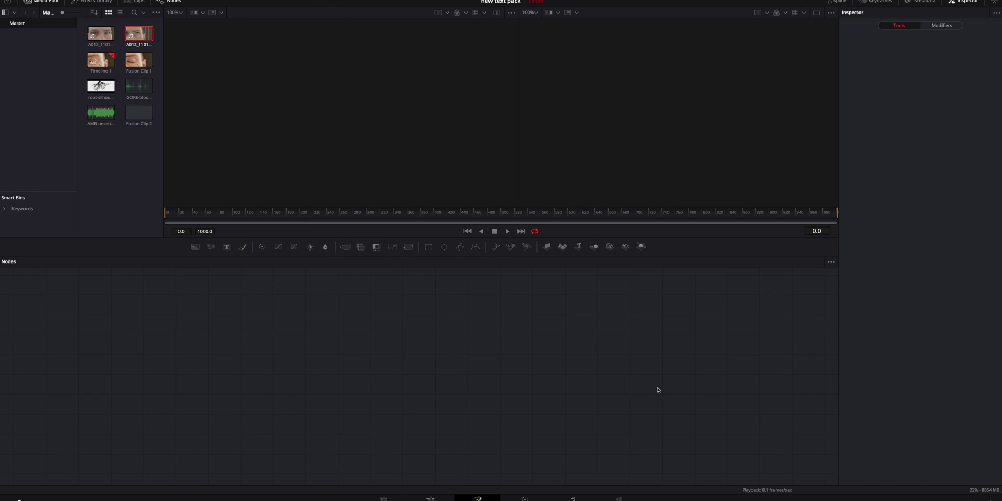
pyautogui.click(817, 13)
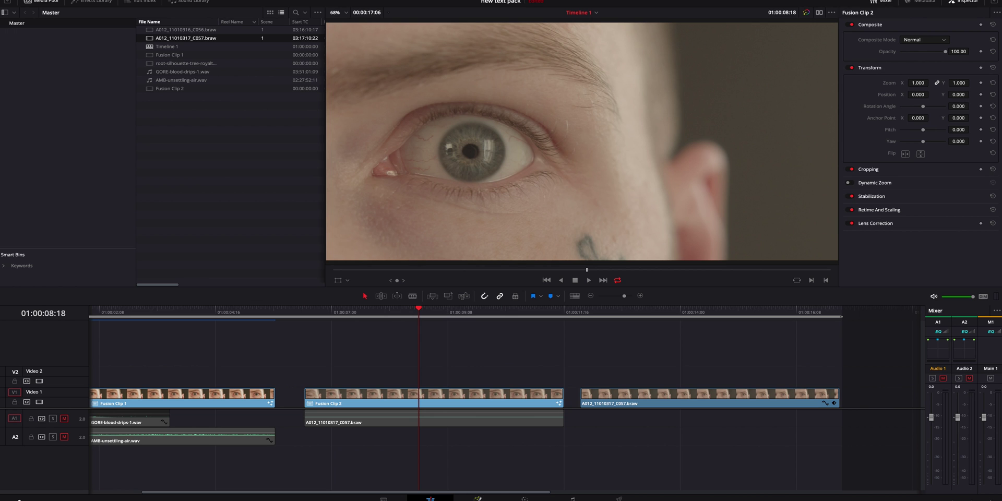
# Show Fusion Clip 2's node graph with MediaIn1 feeding MediaOut1
pyautogui.click(477, 498)
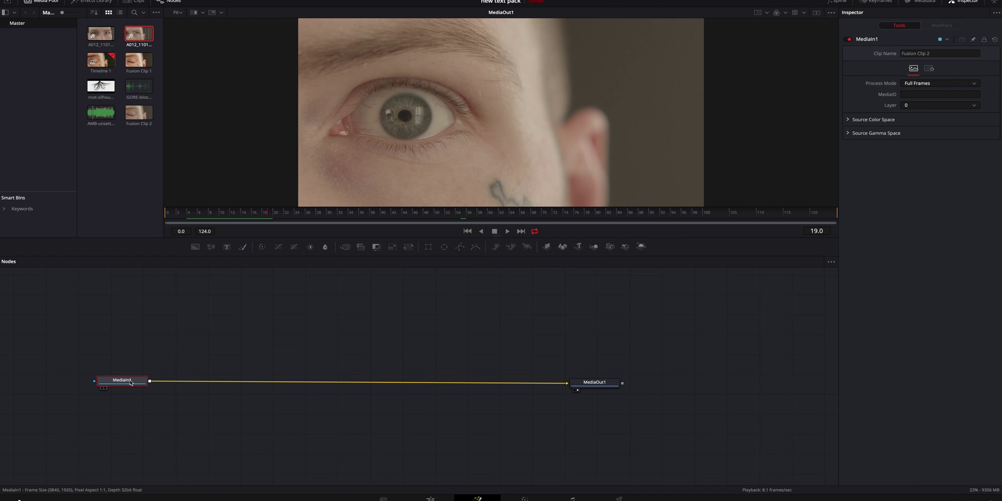
# Insert a Planar Tracker node between MediaIn1 and MediaOut1
pyautogui.hotkey('shift', 'space')
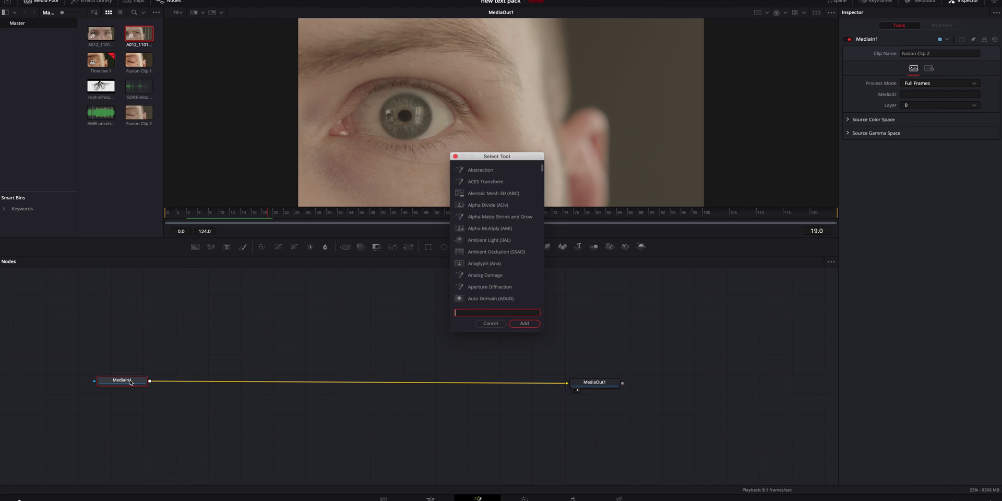
pyautogui.write('track')
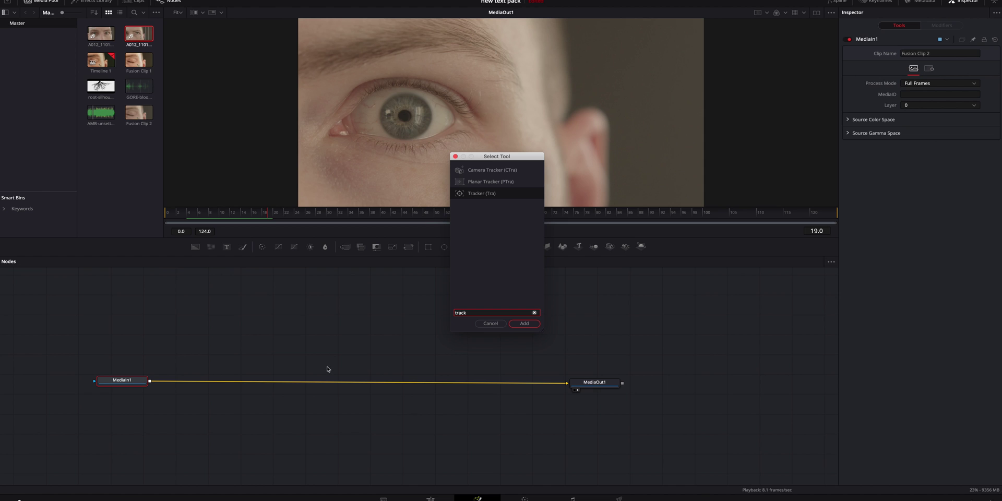
pyautogui.click(505, 182)
pyautogui.click(530, 326)
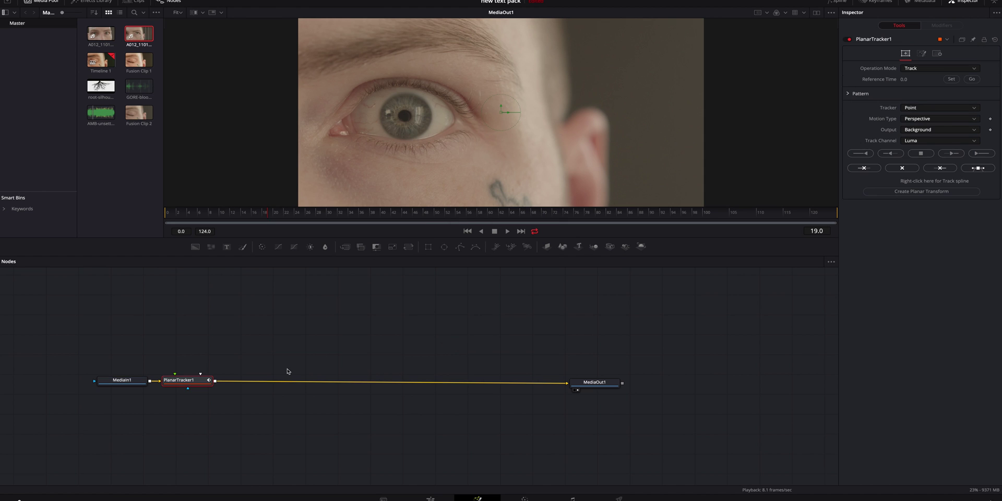
pyautogui.moveTo(193, 385); pyautogui.dragTo(242, 385)
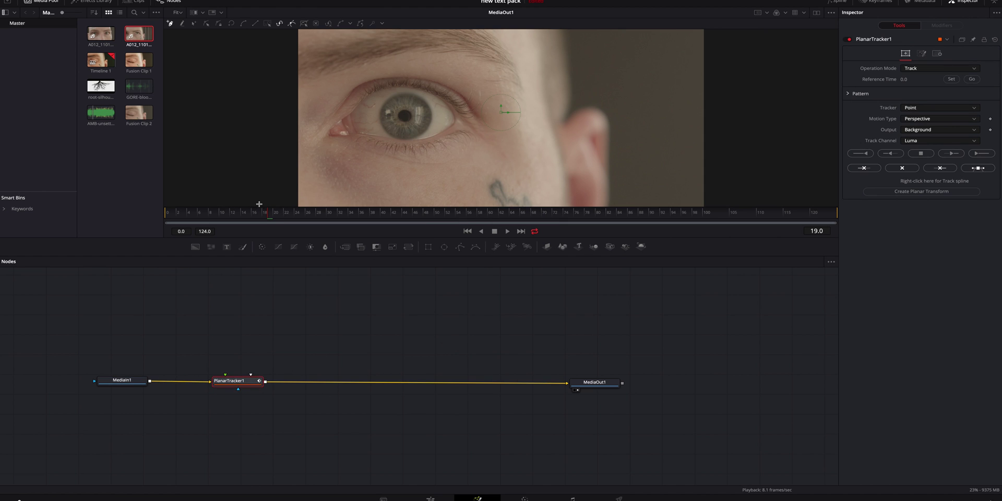
pyautogui.moveTo(271, 217)
pyautogui.mouseDown()
pyautogui.moveTo(180, 218)
pyautogui.moveTo(256, 223)
pyautogui.mouseUp()
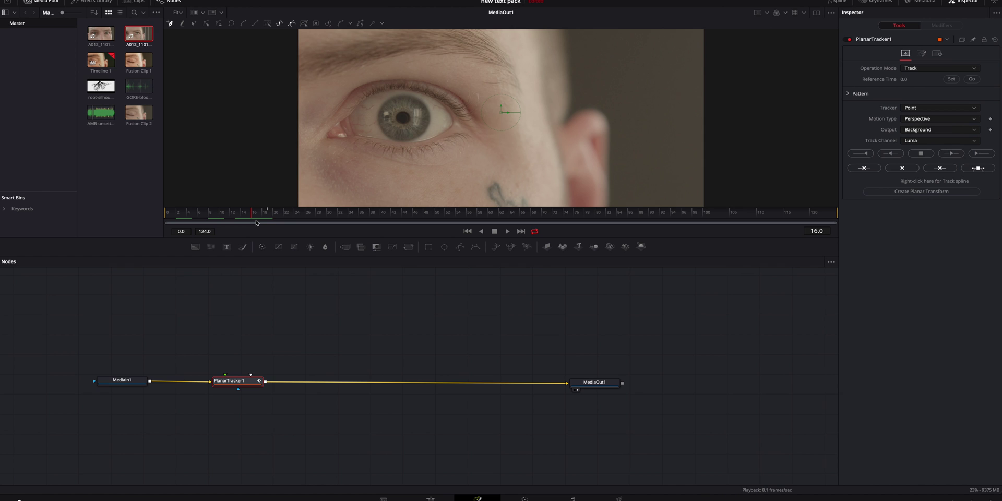
# At frame 23, draw a closed tracking polygon around both eyelids and eye corners
pyautogui.press('space')
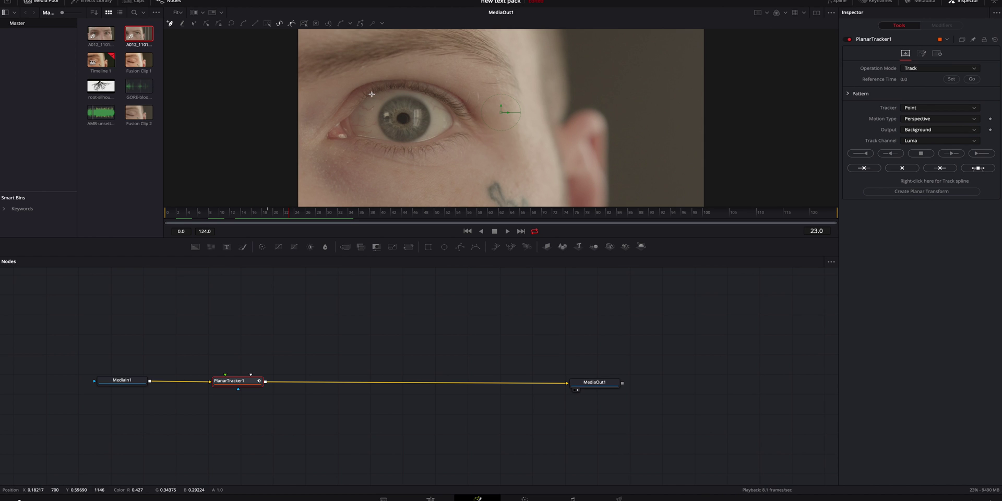
pyautogui.click(370, 95)
pyautogui.click(365, 100)
pyautogui.click(352, 113)
pyautogui.click(350, 119)
pyautogui.click(358, 136)
pyautogui.click(370, 139)
pyautogui.click(399, 144)
pyautogui.click(439, 138)
pyautogui.click(448, 132)
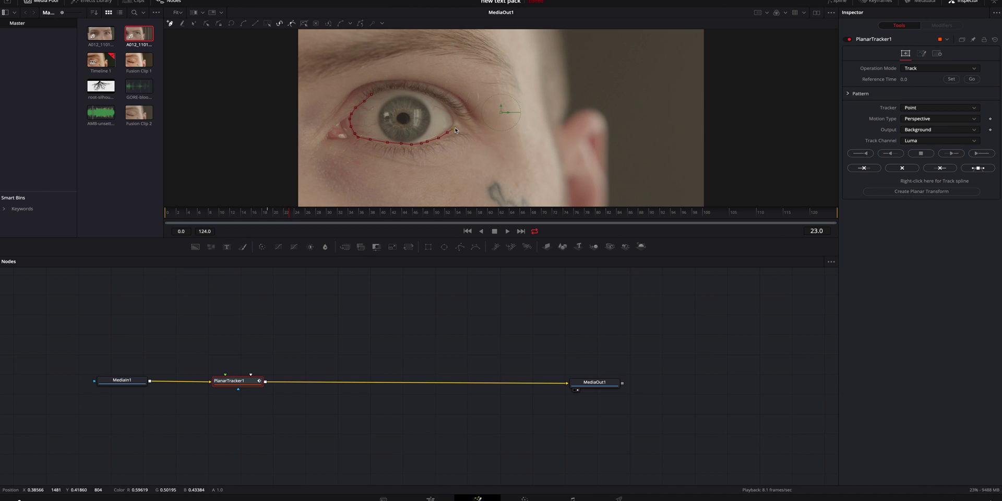
pyautogui.click(452, 117)
pyautogui.click(428, 96)
pyautogui.click(399, 90)
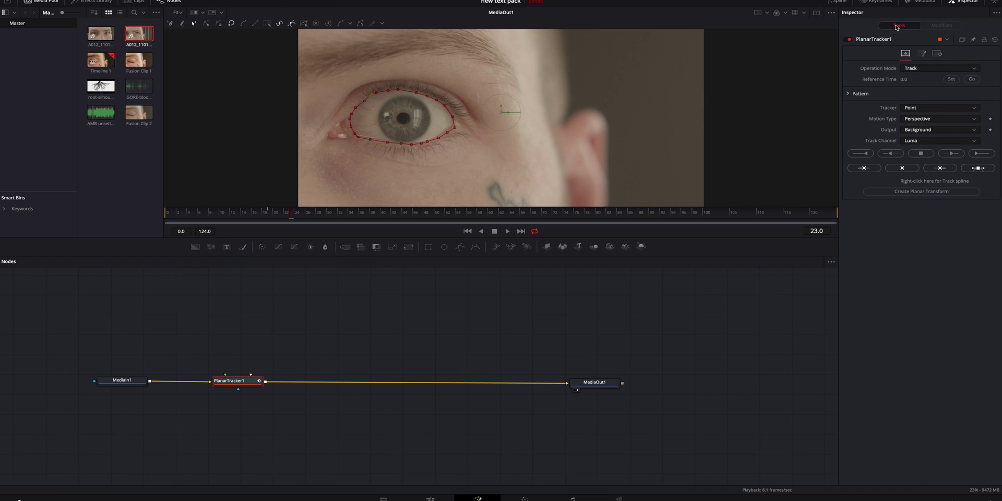
# Switch PlanarTracker1 to Hybrid Point/Area and track the eye outline to the end
pyautogui.click(922, 112)
pyautogui.click(925, 126)
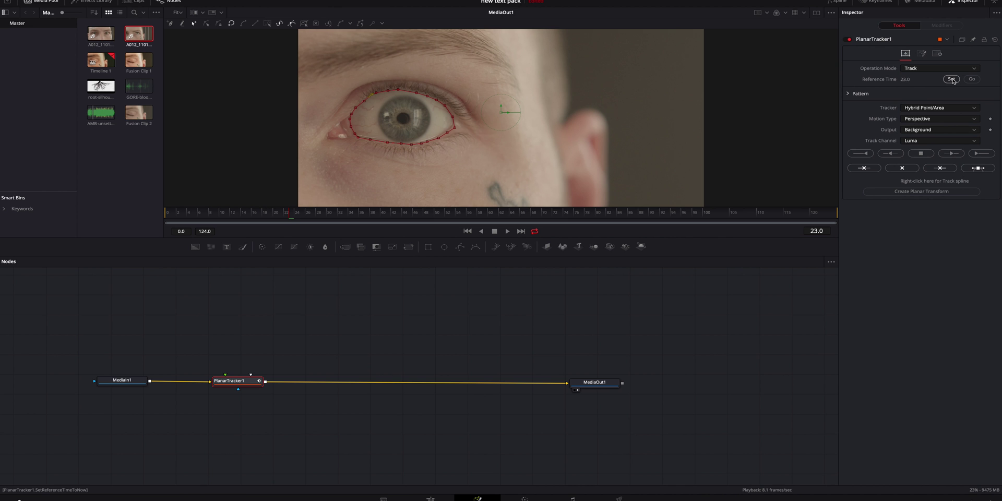
pyautogui.click(974, 155)
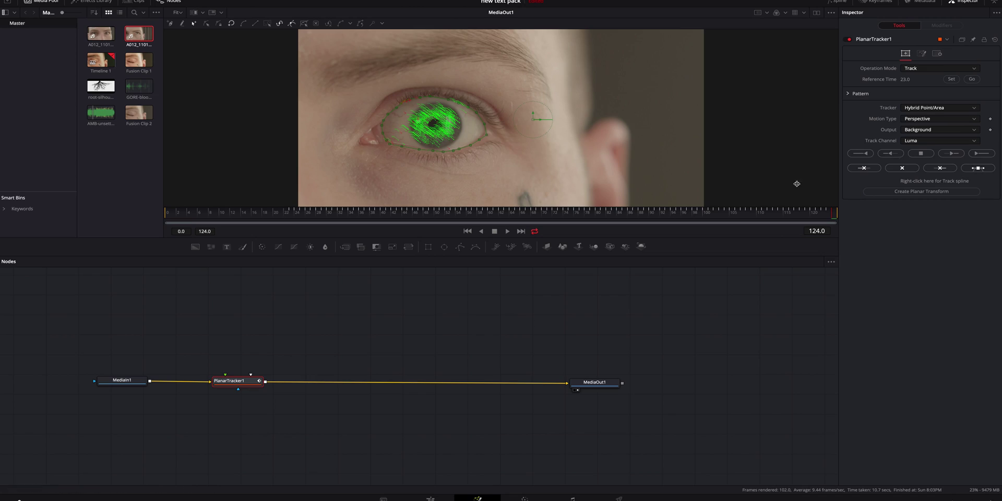
pyautogui.moveTo(287, 214)
pyautogui.mouseDown()
pyautogui.moveTo(263, 217)
pyautogui.moveTo(292, 217)
pyautogui.mouseUp()
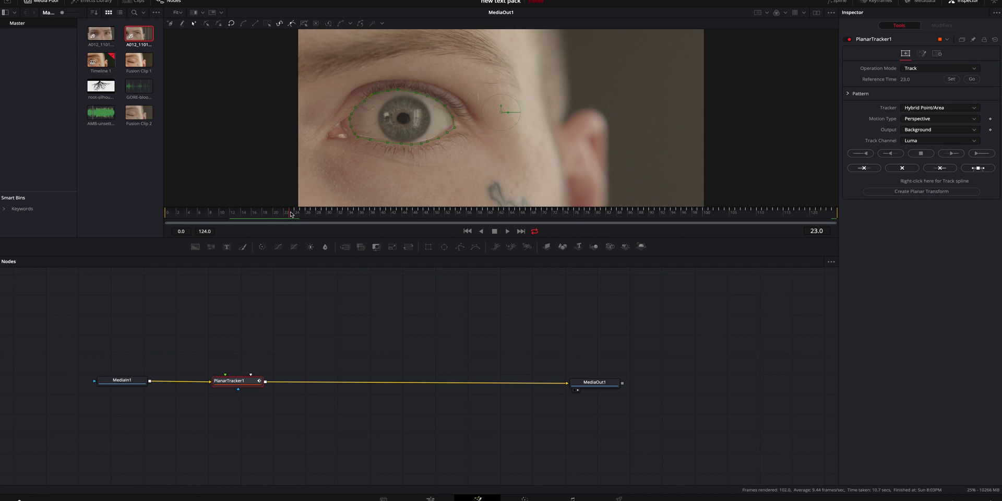
# Add Merge1 above the planar tracker and connect a black Background1 into it
pyautogui.click(256, 346)
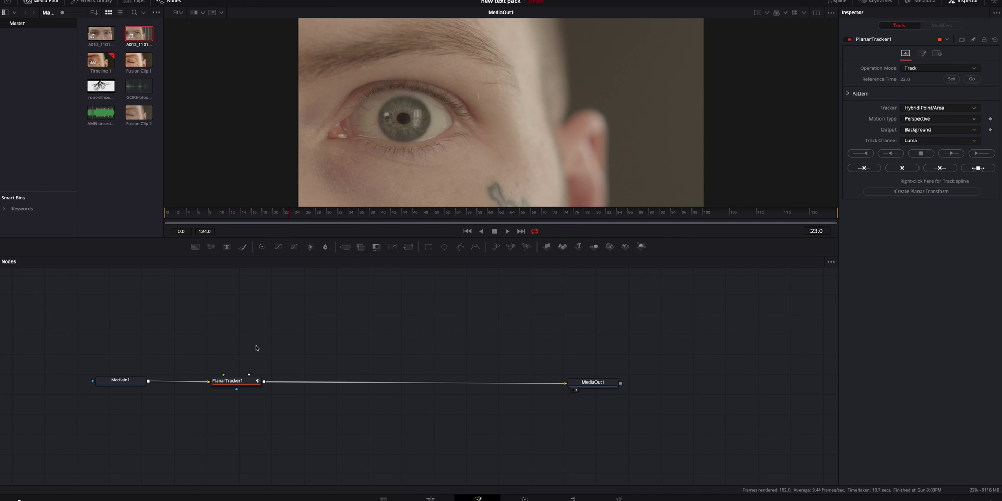
pyautogui.click(346, 247)
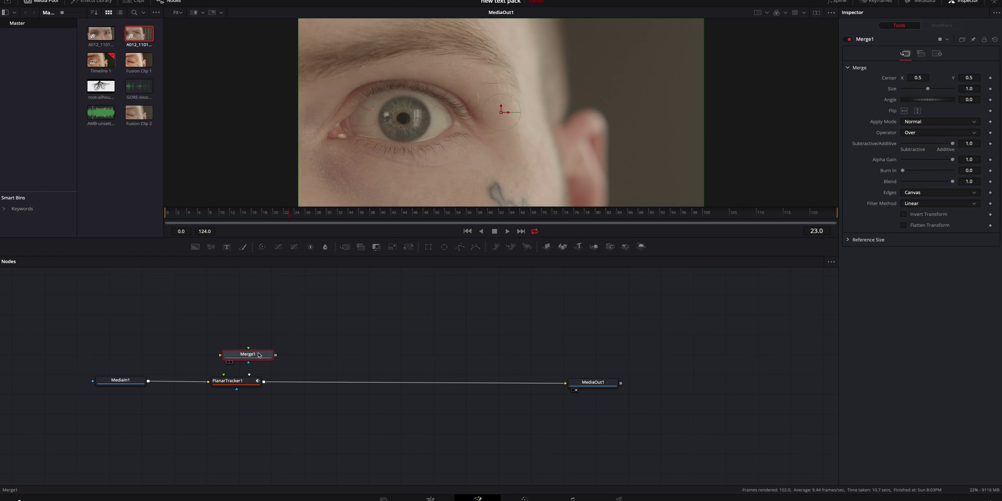
pyautogui.click(267, 342)
pyautogui.click(194, 246)
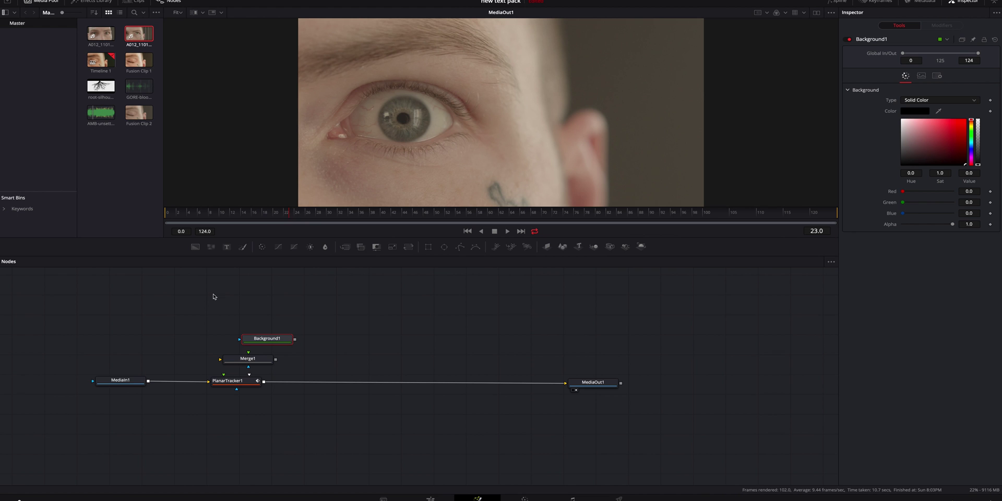
pyautogui.moveTo(296, 342); pyautogui.dragTo(249, 376)
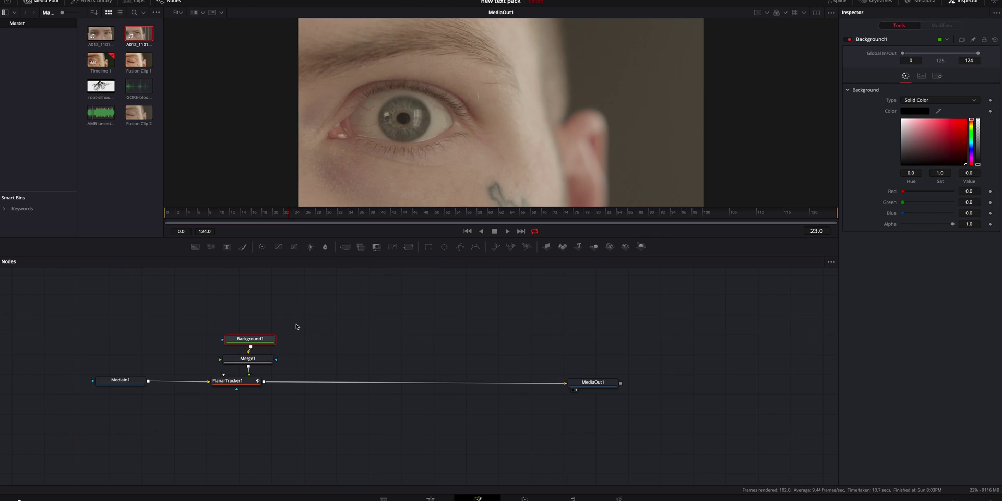
# Set PlanarTracker1 to Corner Pin and drag the four quad corners around the eye
pyautogui.click(229, 381)
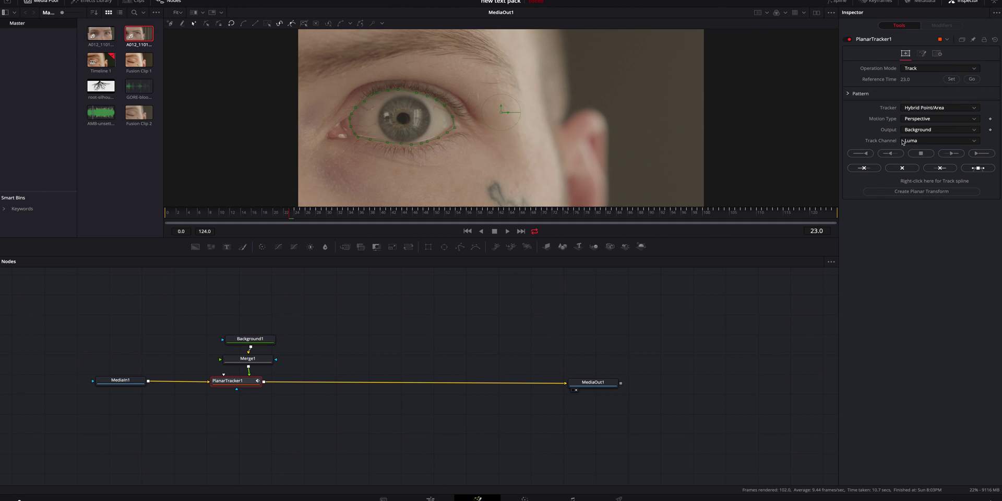
pyautogui.click(950, 69)
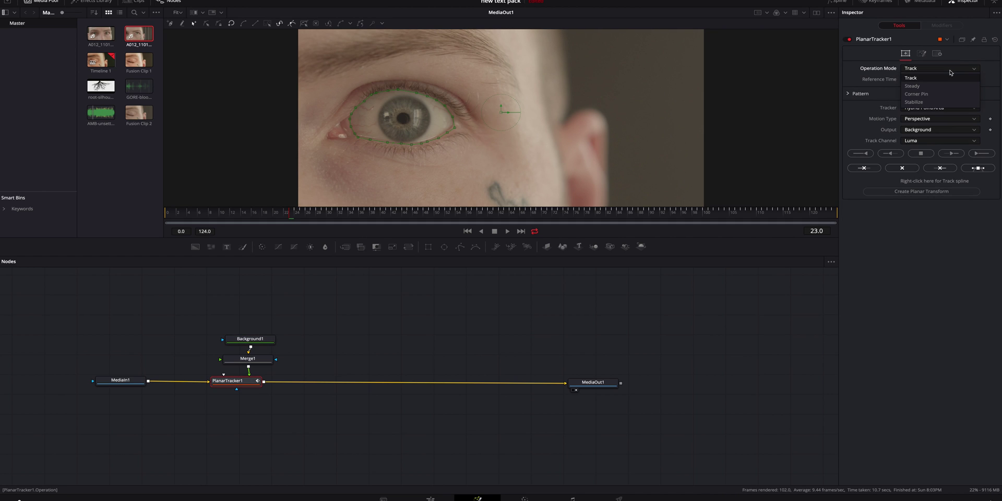
pyautogui.click(933, 96)
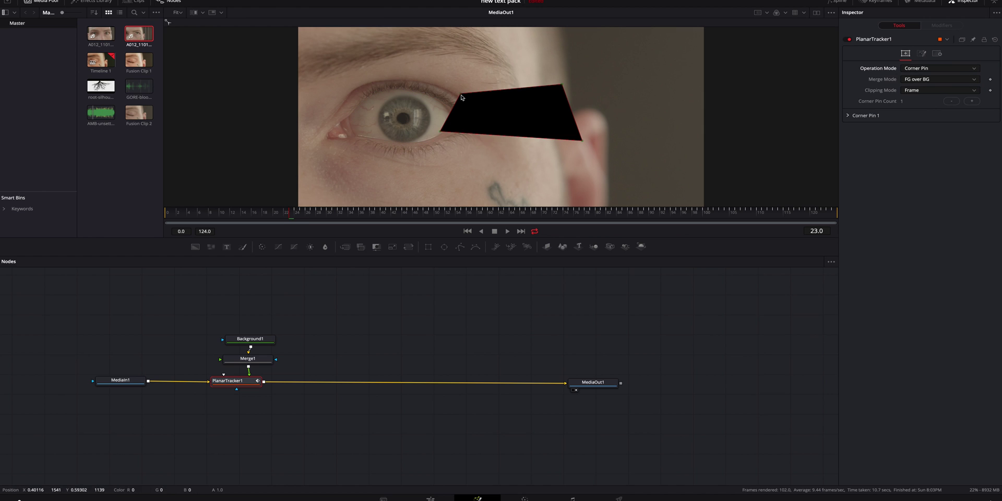
pyautogui.moveTo(461, 97); pyautogui.dragTo(335, 81)
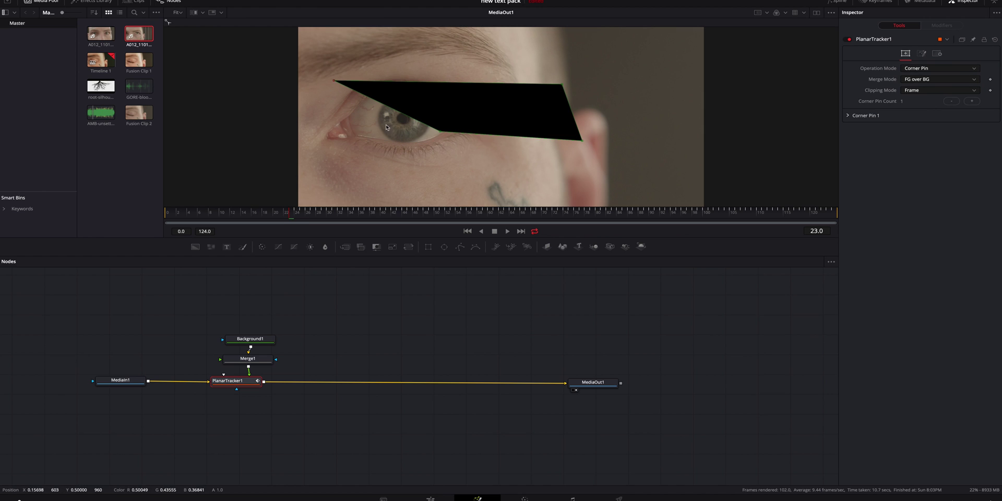
pyautogui.moveTo(440, 133); pyautogui.dragTo(315, 149)
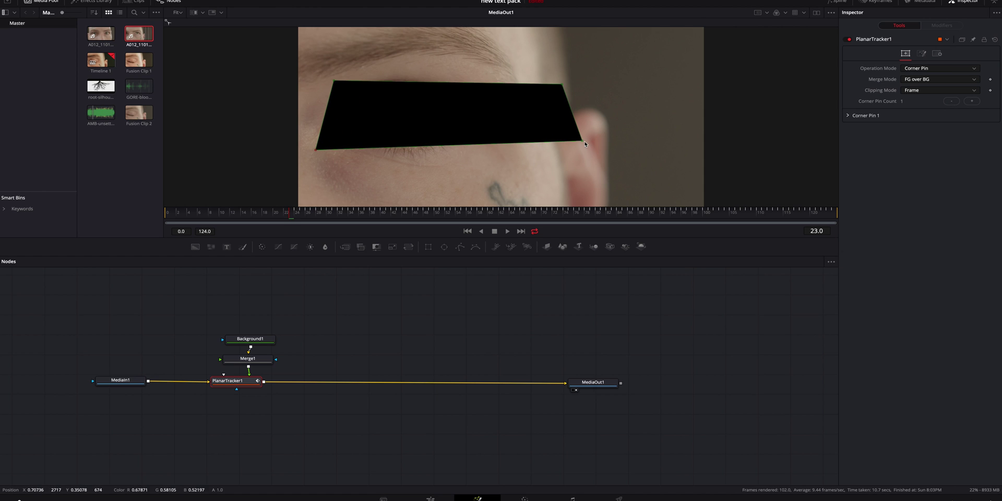
pyautogui.moveTo(584, 142); pyautogui.dragTo(473, 153)
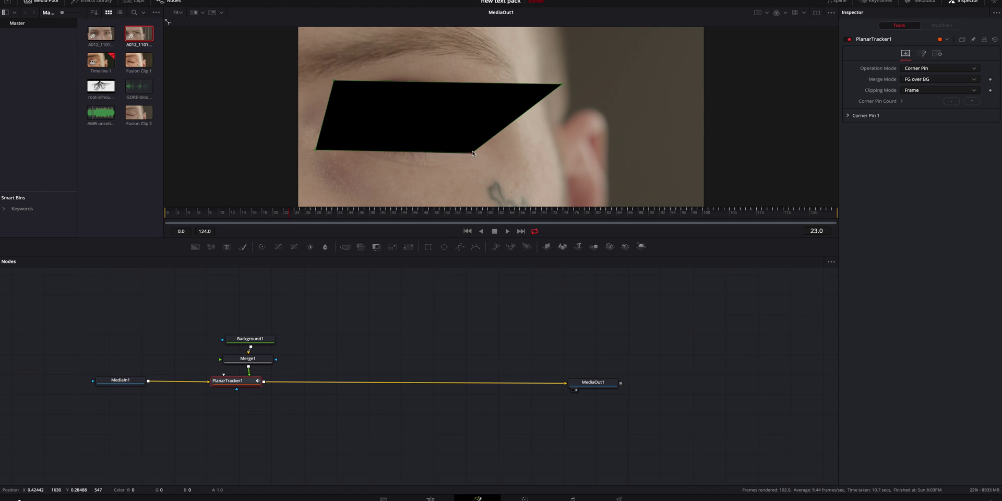
pyautogui.moveTo(559, 86); pyautogui.dragTo(486, 80)
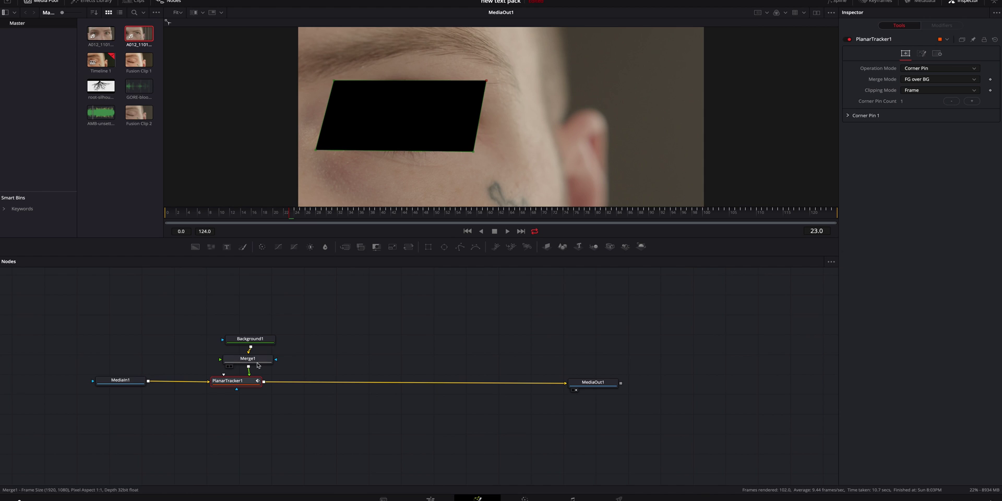
# Lower Background1's alpha so the eye shows through, then refine the quad's lower corners
pyautogui.click(259, 340)
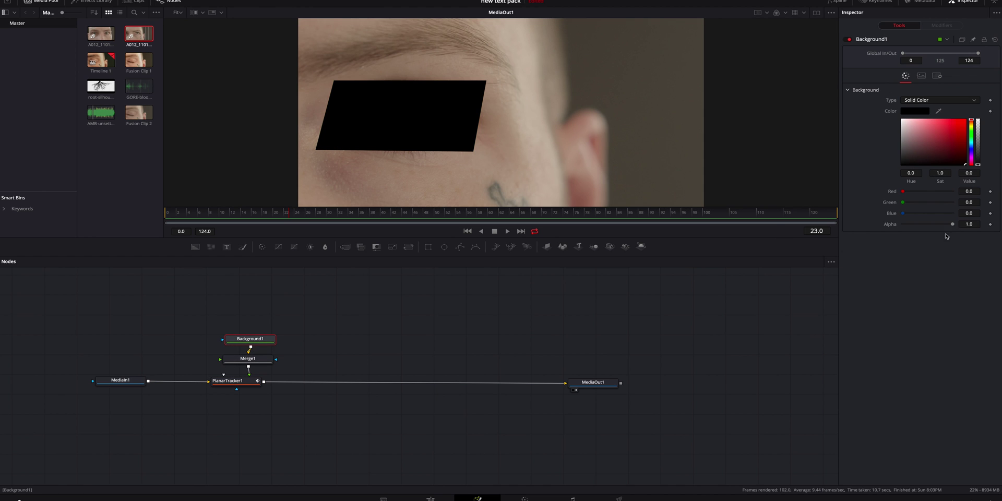
pyautogui.moveTo(953, 224); pyautogui.dragTo(911, 224)
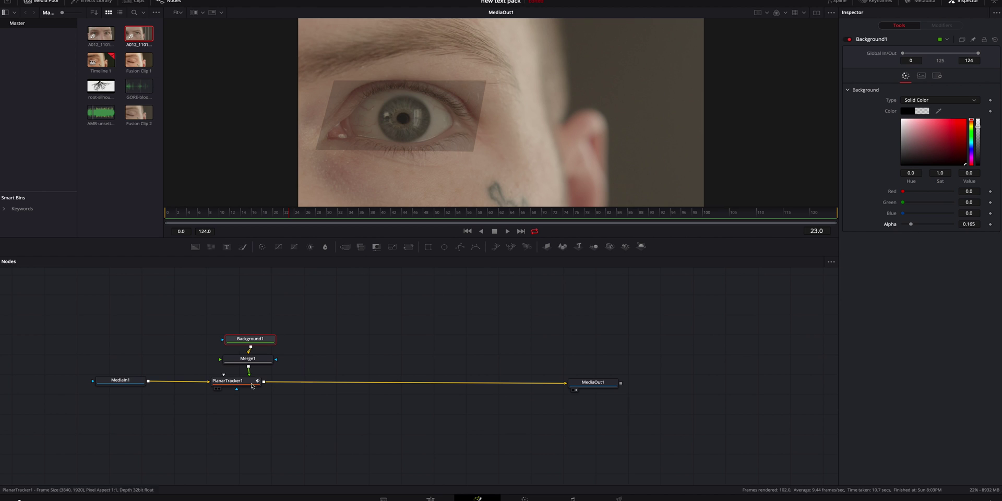
pyautogui.click(251, 383)
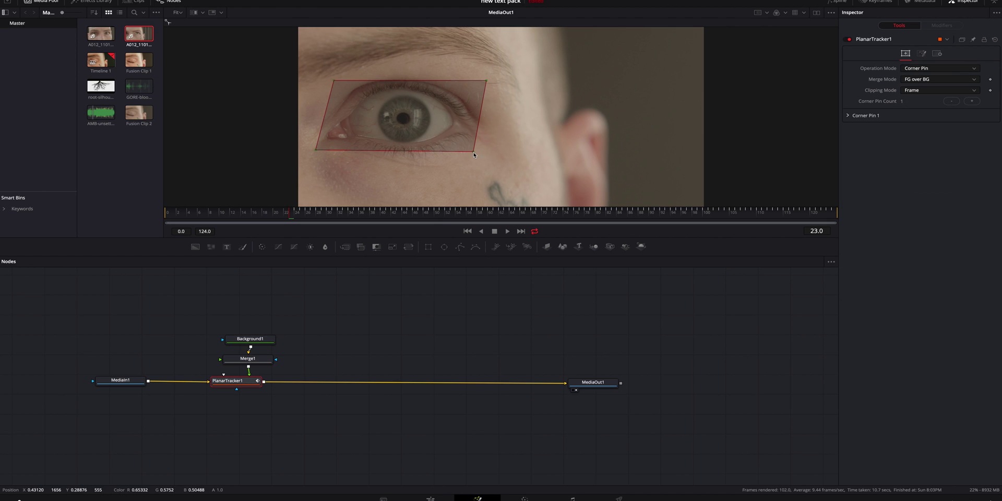
pyautogui.moveTo(474, 152); pyautogui.dragTo(485, 153)
pyautogui.moveTo(315, 151); pyautogui.dragTo(320, 156)
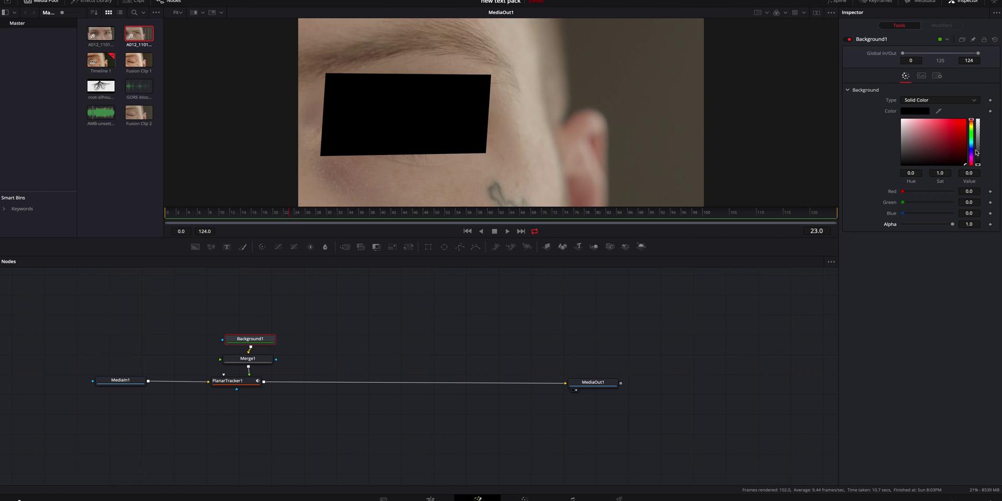
# Change Background1's colour to yellow and attach a BSpline mask to it
pyautogui.moveTo(972, 138); pyautogui.dragTo(974, 125)
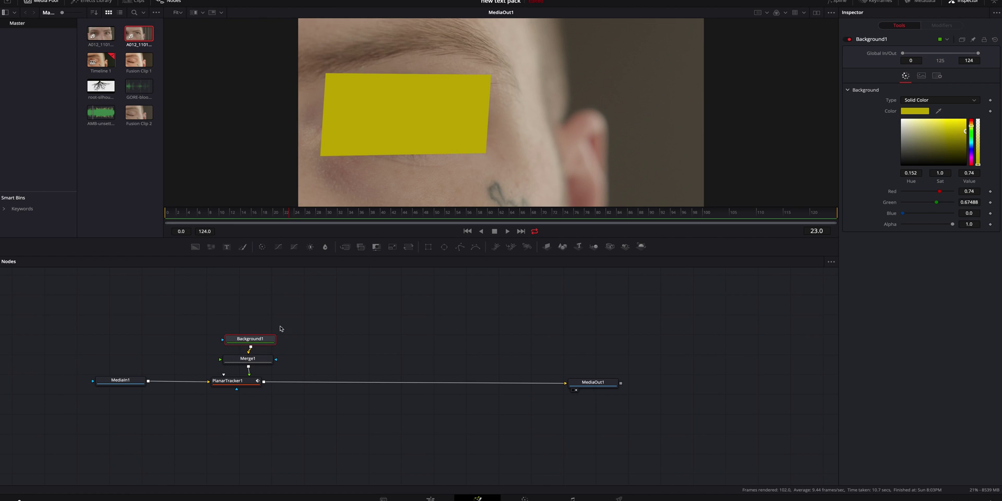
pyautogui.click(477, 249)
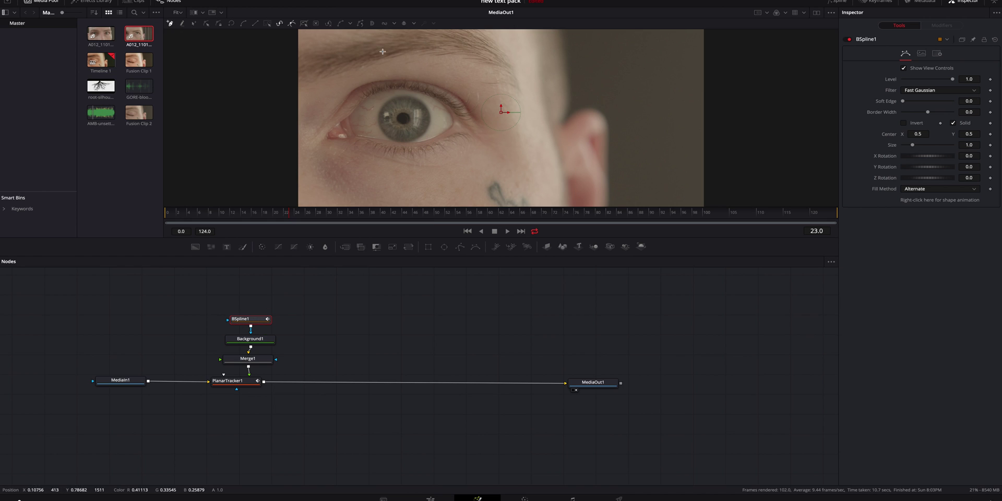
# Trace a closed BSpline shape around the eye, from brow down beneath the eye and back
pyautogui.click(486, 58)
pyautogui.click(437, 59)
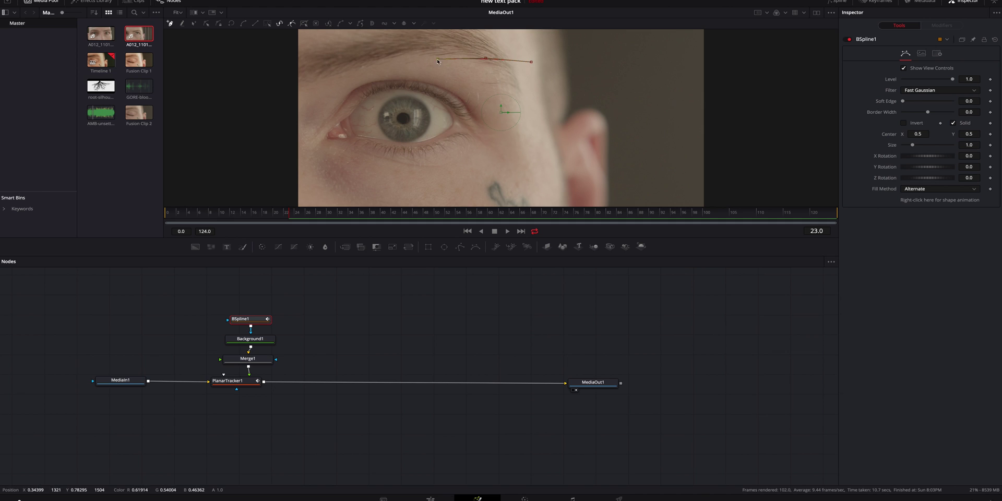
pyautogui.click(410, 69)
pyautogui.click(376, 80)
pyautogui.click(361, 105)
pyautogui.click(350, 140)
pyautogui.click(363, 163)
pyautogui.click(419, 183)
pyautogui.click(475, 188)
pyautogui.click(535, 184)
pyautogui.click(577, 174)
pyautogui.click(629, 149)
pyautogui.click(622, 122)
pyautogui.click(608, 100)
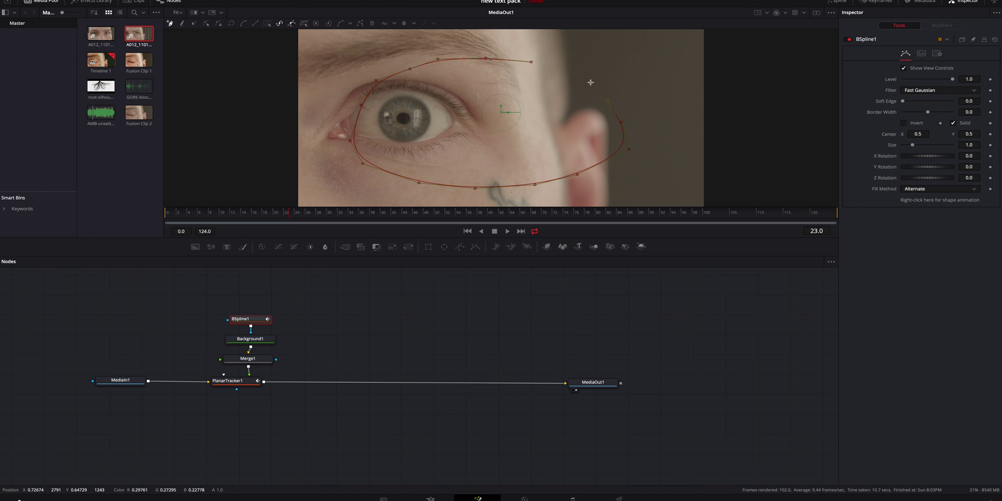
pyautogui.click(583, 77)
pyautogui.click(551, 67)
pyautogui.click(532, 62)
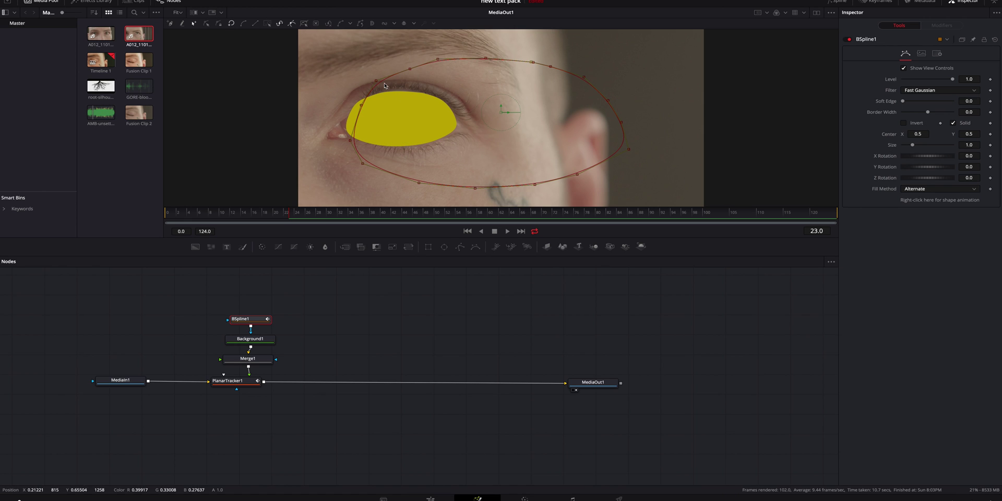
# Adjust the mask's upper-left, left and lower-left points to fit the sclera
pyautogui.moveTo(377, 82)
pyautogui.mouseDown()
pyautogui.moveTo(419, 114)
pyautogui.moveTo(386, 89)
pyautogui.mouseUp()
pyautogui.moveTo(351, 142)
pyautogui.mouseDown()
pyautogui.moveTo(371, 144)
pyautogui.moveTo(361, 145)
pyautogui.moveTo(358, 126)
pyautogui.mouseUp()
pyautogui.moveTo(363, 164); pyautogui.dragTo(372, 159)
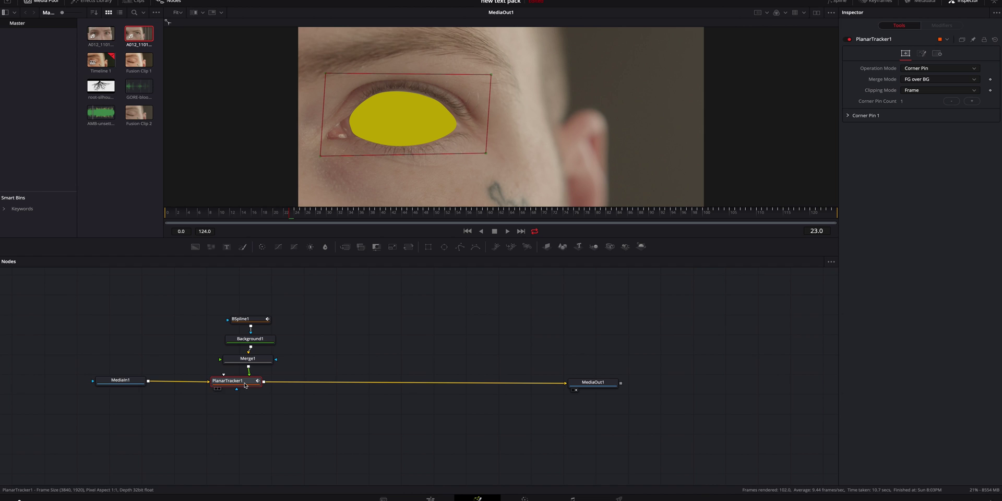
# Compare Screen, Multiply, Overlay and Color Dodge apply modes on Corner Pin 1, settling on Darken
pyautogui.click(849, 116)
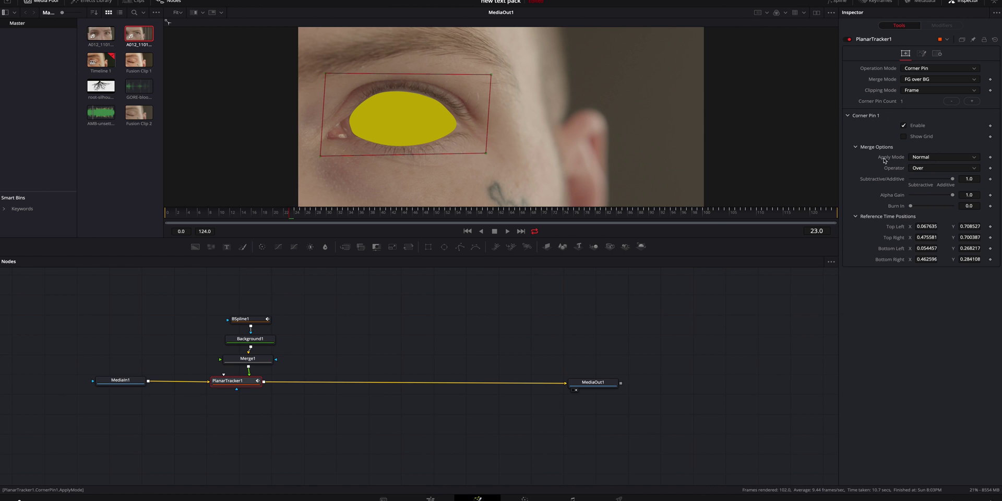
pyautogui.click(926, 158)
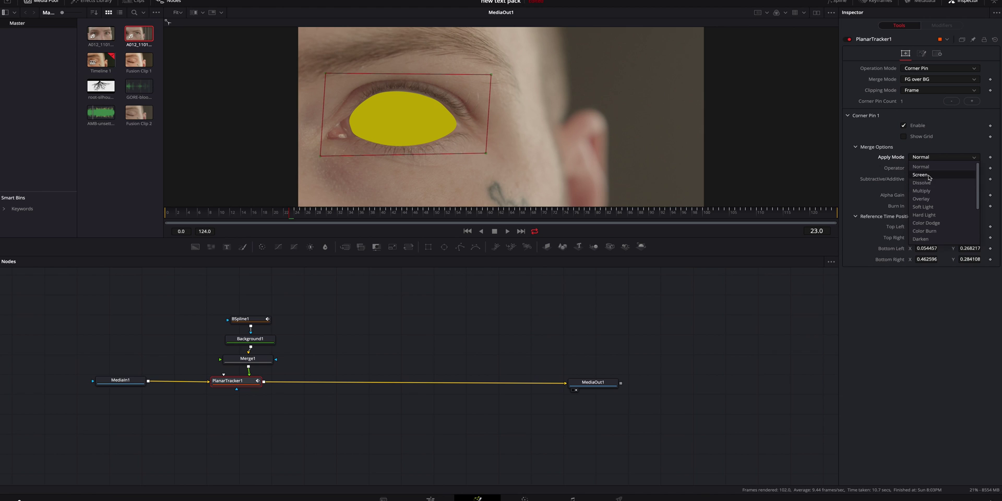
pyautogui.click(928, 178)
pyautogui.click(928, 158)
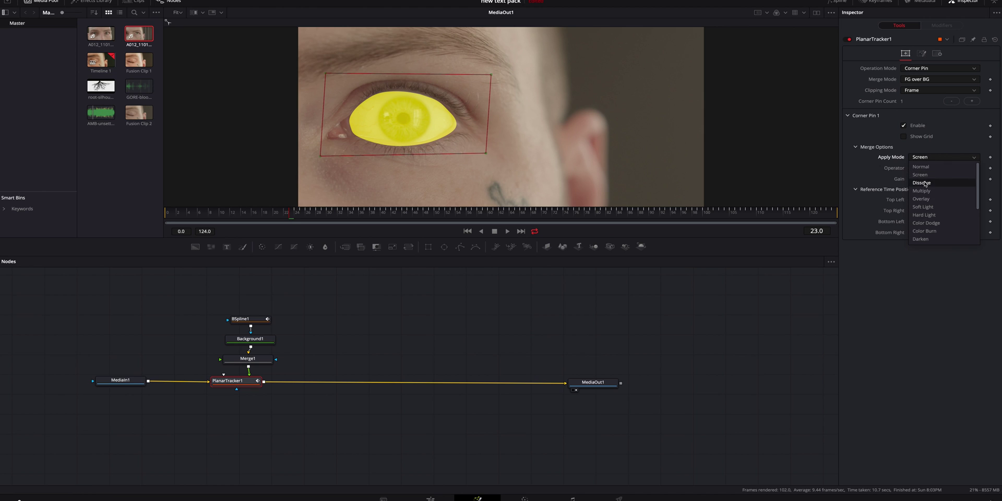
pyautogui.click(926, 191)
pyautogui.click(929, 158)
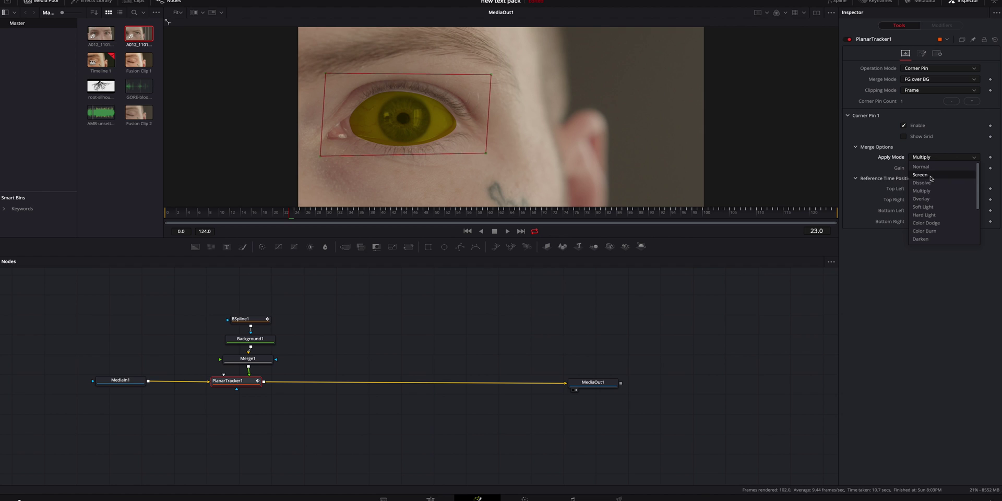
pyautogui.click(932, 200)
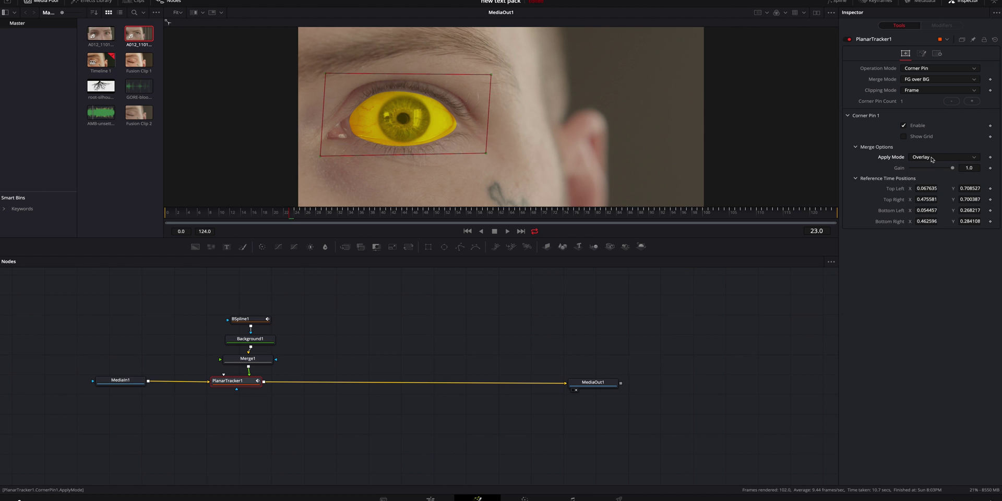
pyautogui.click(933, 158)
pyautogui.click(926, 223)
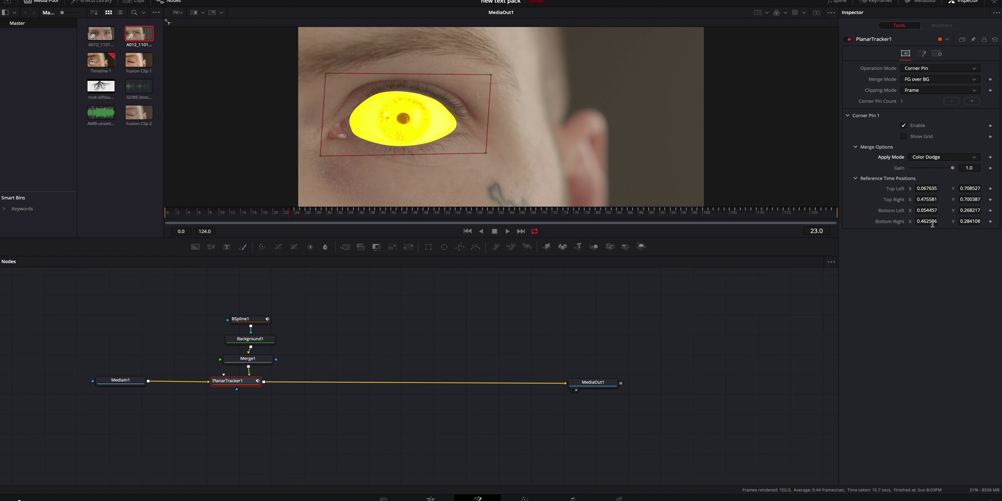
pyautogui.click(928, 163)
pyautogui.click(928, 238)
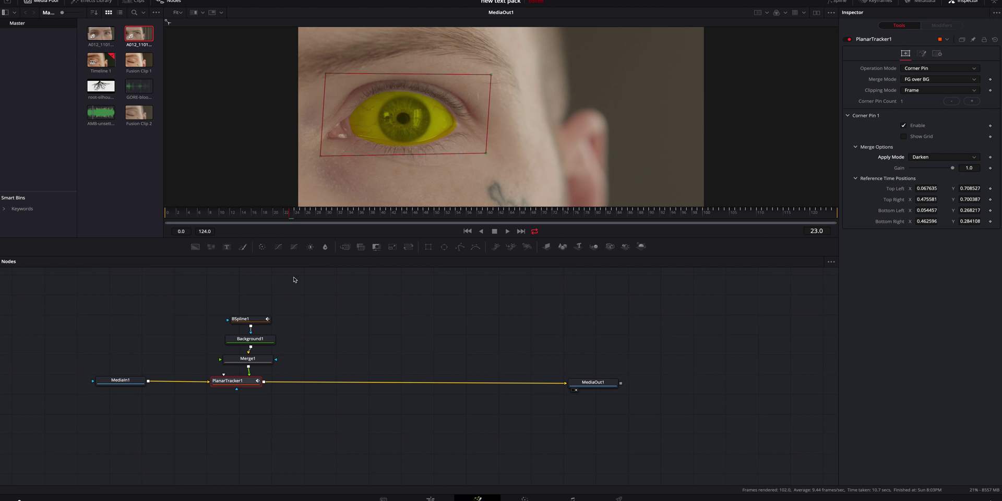
pyautogui.click(262, 317)
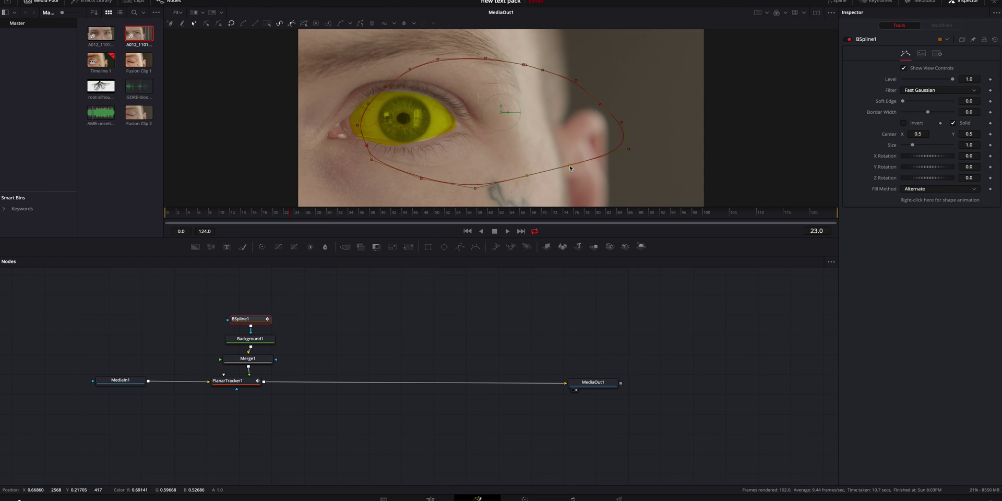
# Feather BSpline1's yellow mask edge to about 0.04 so the yellow stays inside the eyeball
pyautogui.click(265, 320)
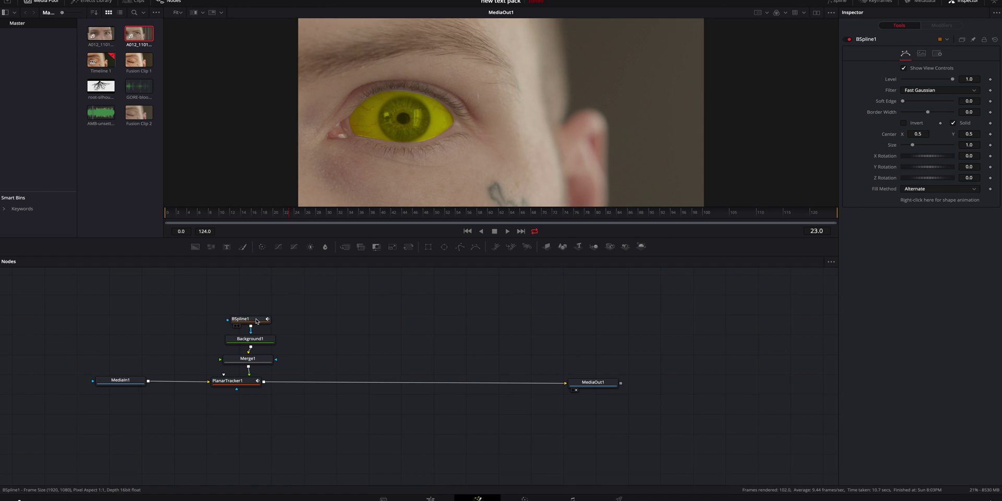
pyautogui.click(256, 319)
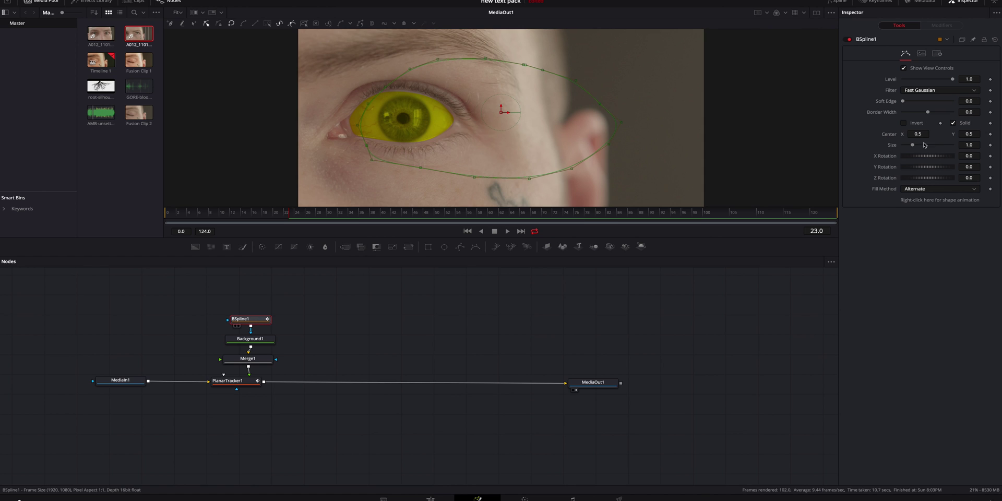
pyautogui.moveTo(903, 102); pyautogui.dragTo(957, 105)
pyautogui.click(233, 382)
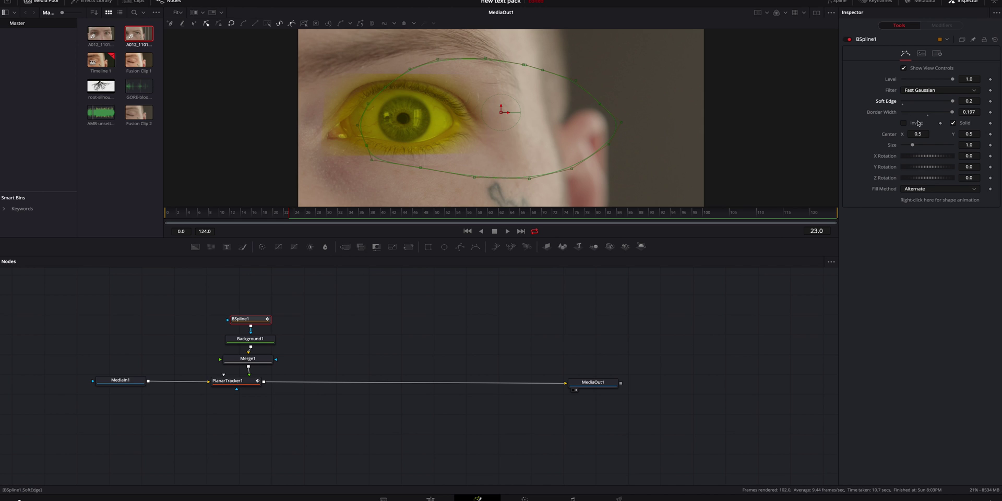
pyautogui.hotkey('ctrl', 'z')
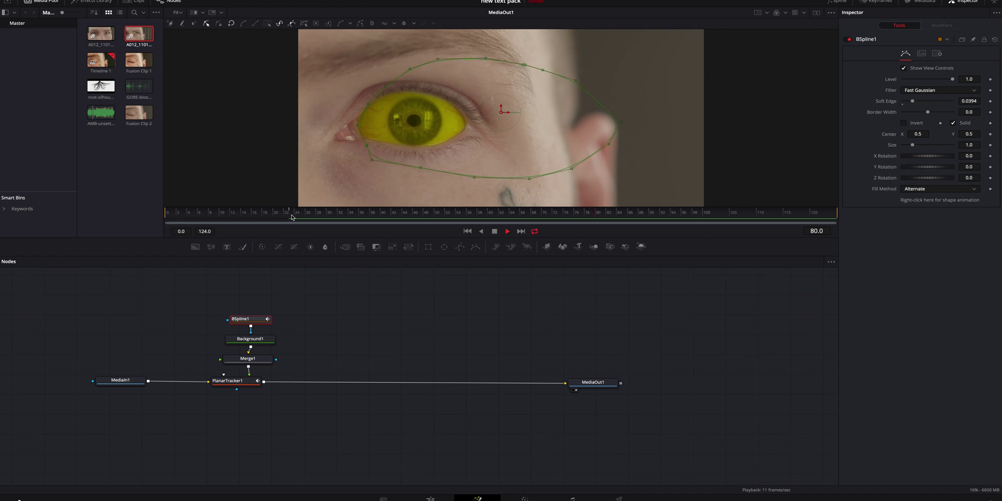
# Stop the preview, return to frame 23, and select BSpline1, Background1, Merge1 and PlanarTracker1
pyautogui.press('space')
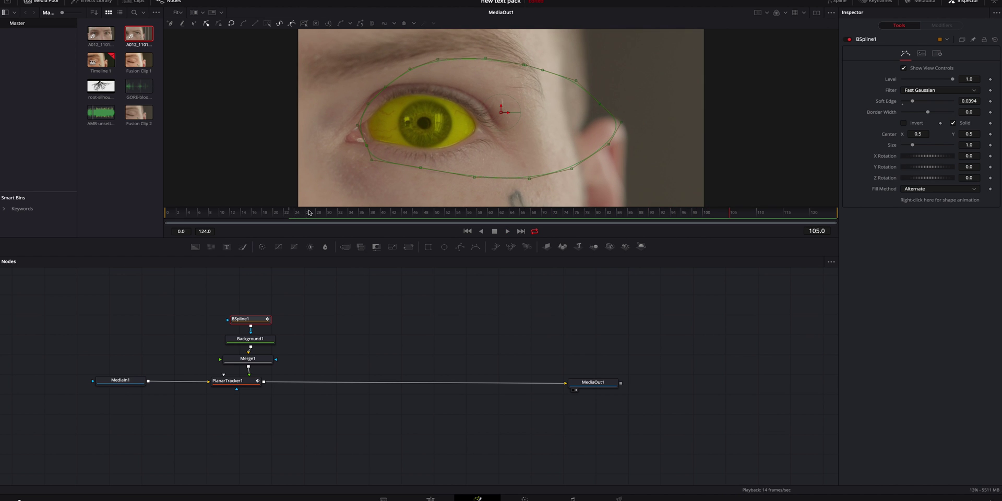
pyautogui.moveTo(309, 212); pyautogui.dragTo(292, 214)
pyautogui.moveTo(191, 294); pyautogui.dragTo(269, 408)
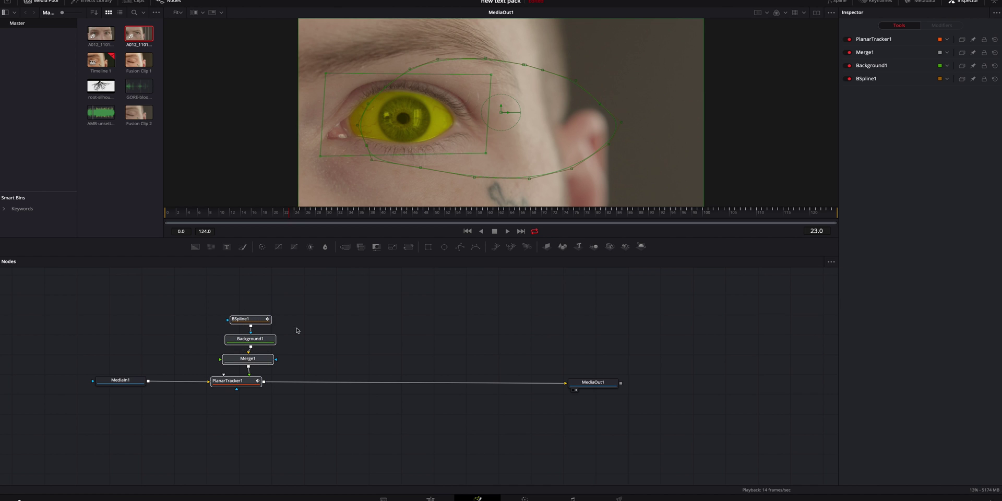
# Paste the eye mask node group twice, inserting each copy into the link before MediaOut1
pyautogui.click(345, 321)
pyautogui.hotkey('ctrl', 'v')
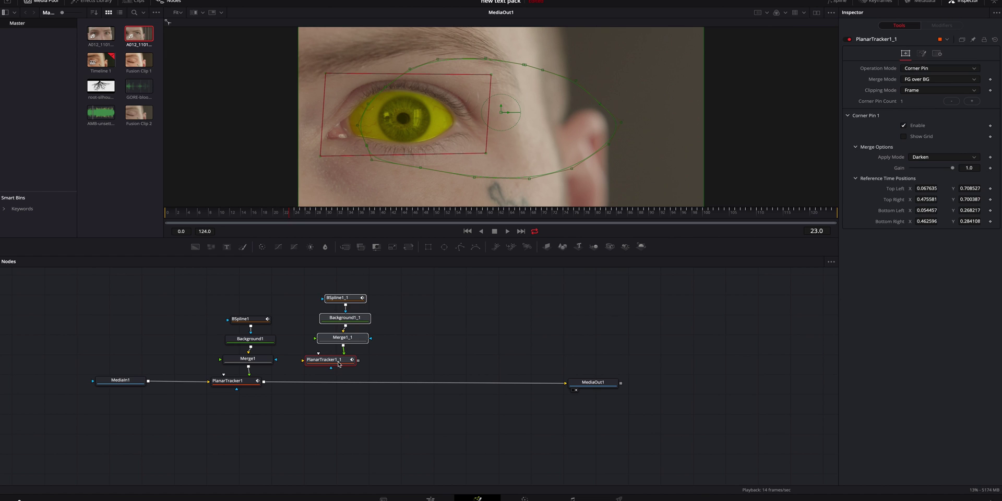
pyautogui.moveTo(338, 363); pyautogui.dragTo(342, 385)
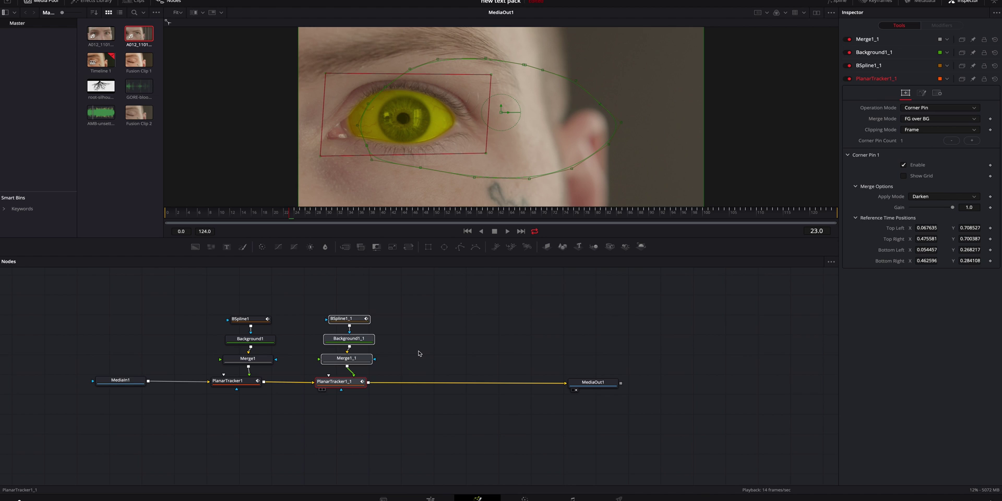
pyautogui.hotkey('ctrl', 'v')
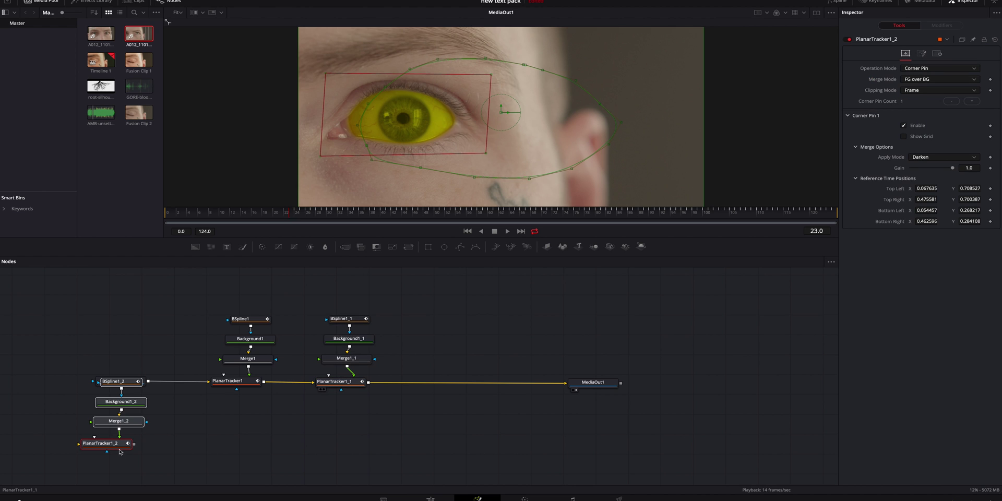
pyautogui.moveTo(120, 452); pyautogui.dragTo(457, 386)
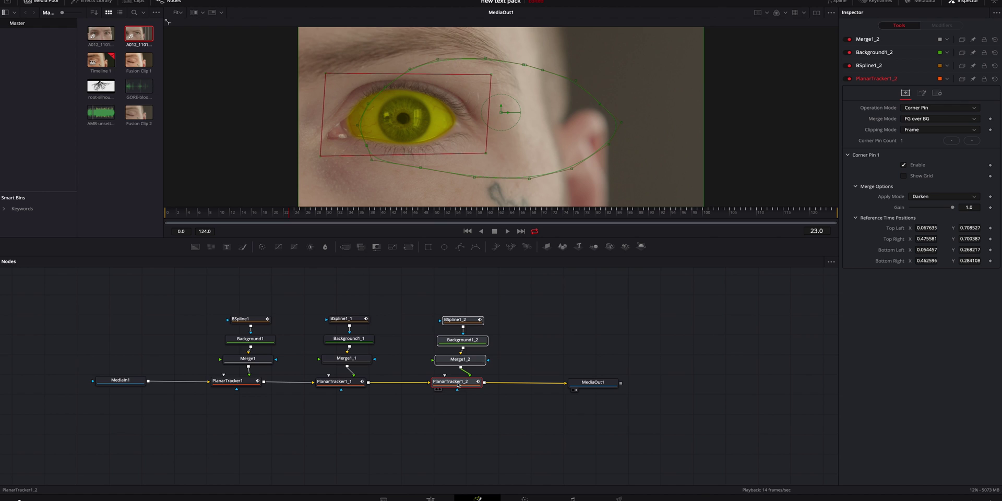
pyautogui.click(423, 337)
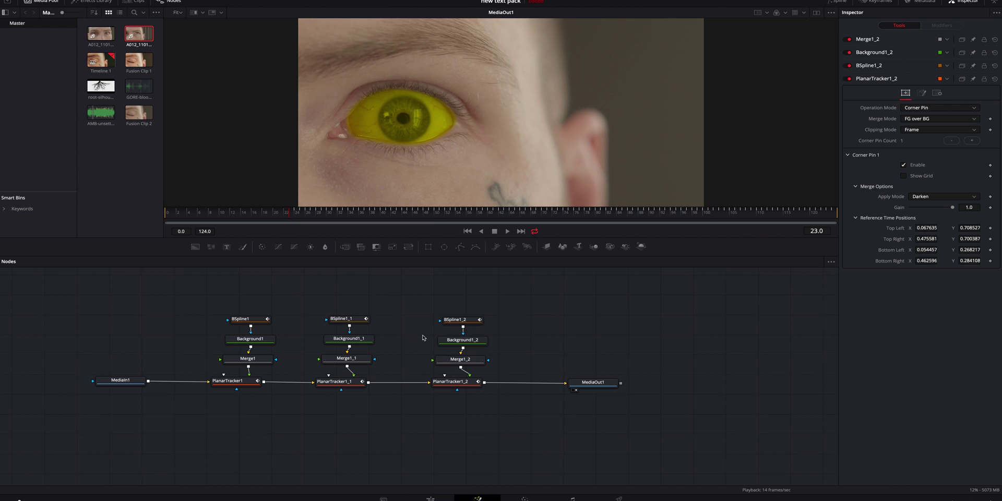
pyautogui.click(466, 373)
# Delete BSpline1_1 and make Background1_1 a slightly transparent dark red (Red 0.512, Alpha 0.832)
pyautogui.click(354, 319)
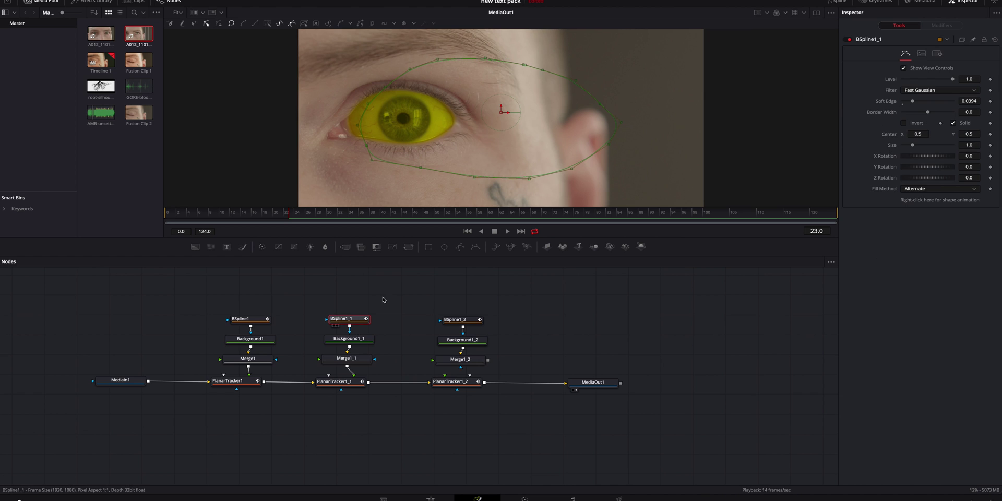
pyautogui.press('Delete')
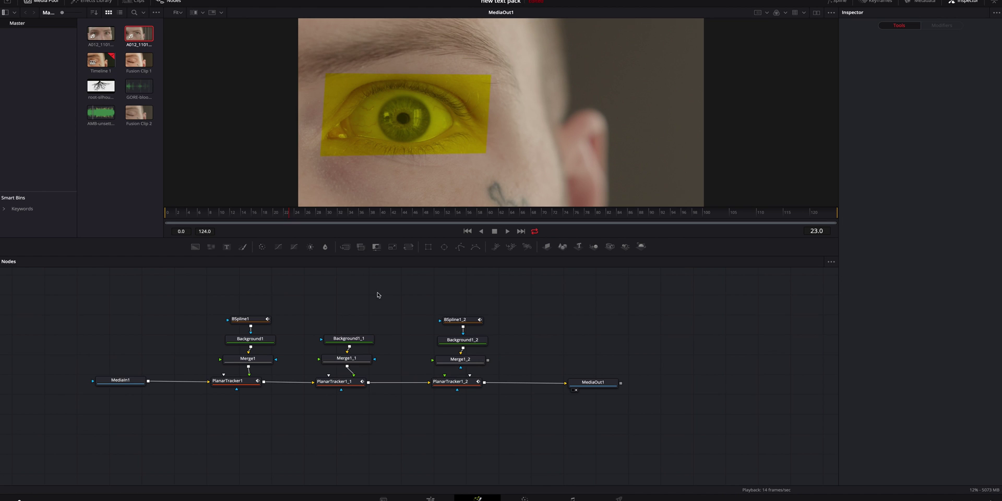
pyautogui.click(360, 343)
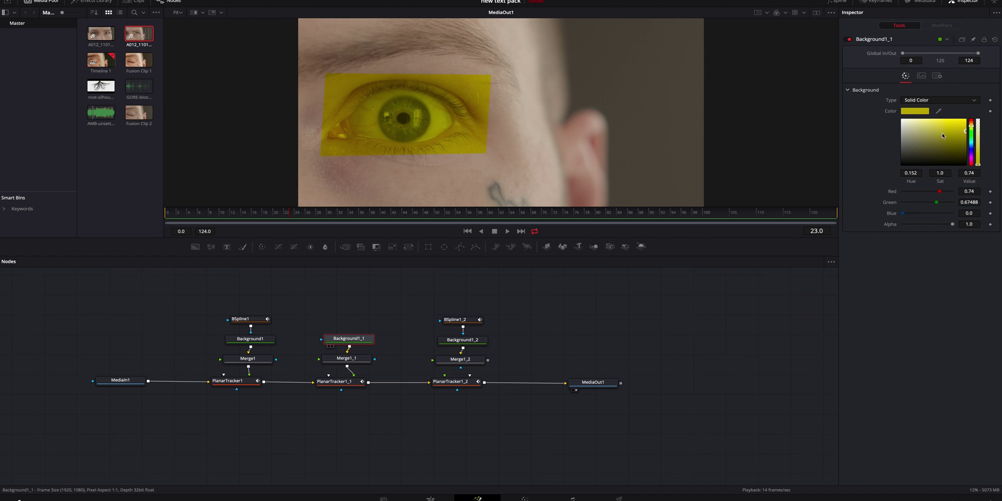
pyautogui.moveTo(976, 125); pyautogui.dragTo(971, 142)
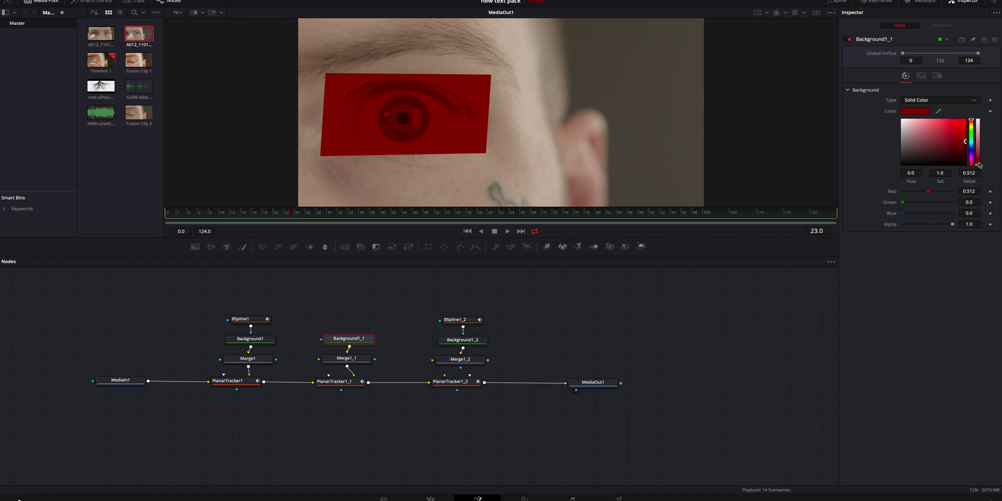
pyautogui.moveTo(979, 165); pyautogui.dragTo(979, 154)
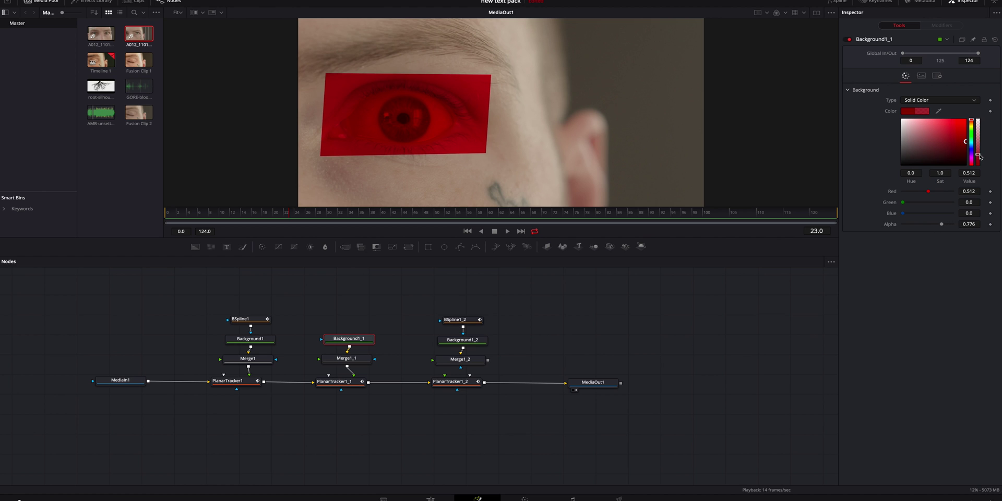
# Mask the red layer with an Ellipse1 on the iris (Border Width -0.181, Soft Edge 0.0677), then play it back
pyautogui.click(445, 247)
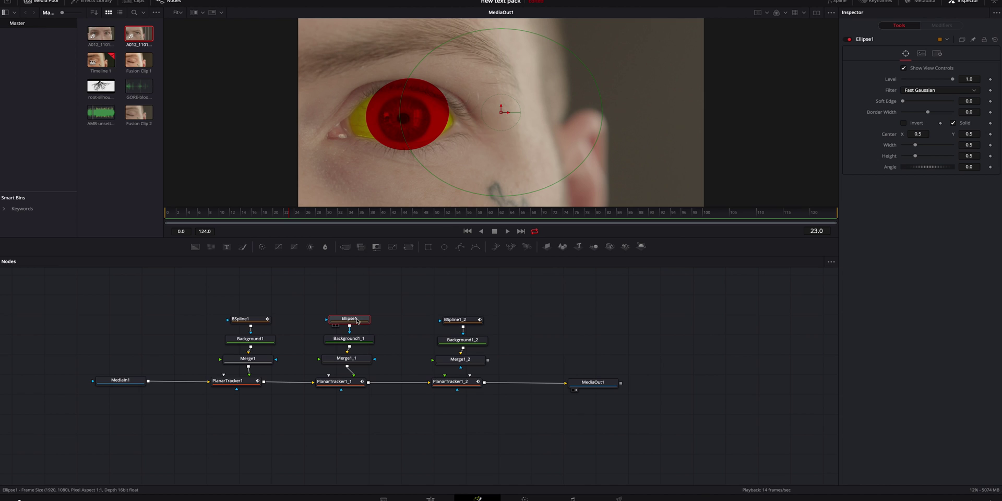
pyautogui.moveTo(354, 322); pyautogui.dragTo(355, 320)
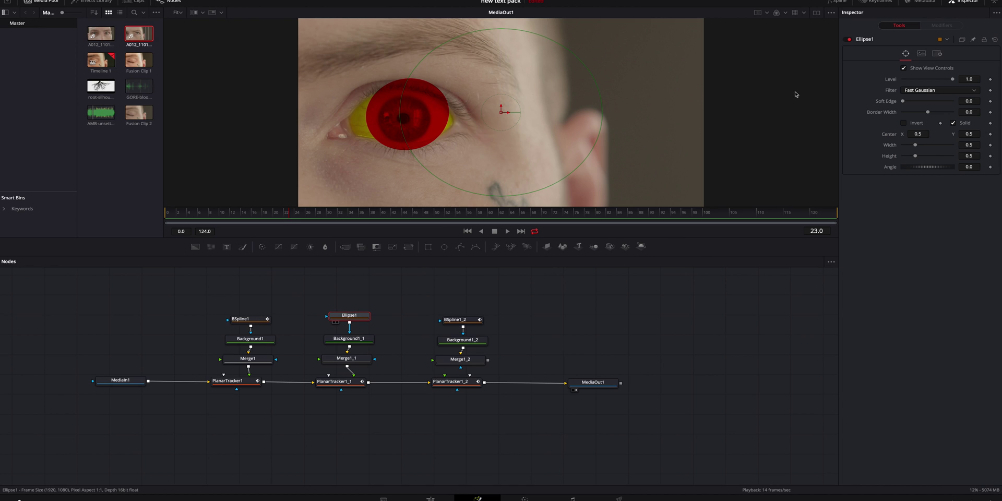
pyautogui.moveTo(930, 114); pyautogui.dragTo(902, 113)
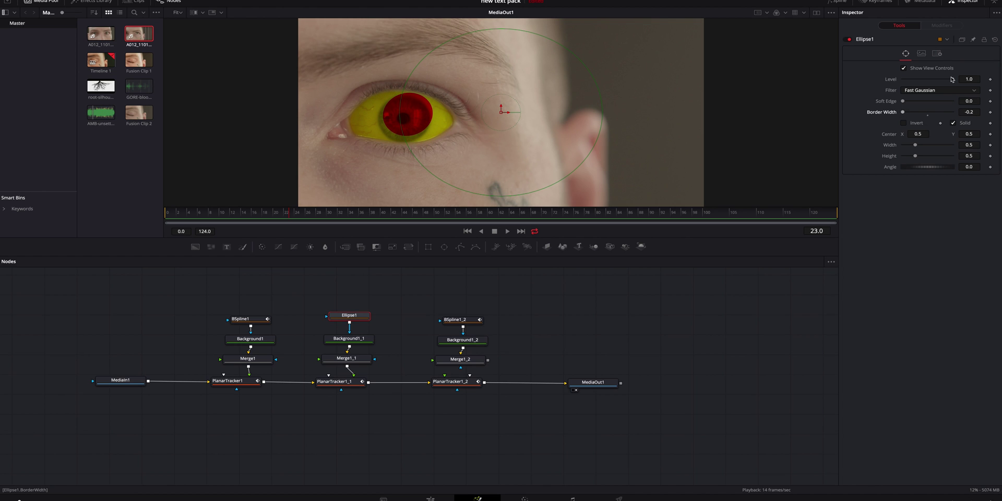
pyautogui.moveTo(498, 108); pyautogui.dragTo(493, 115)
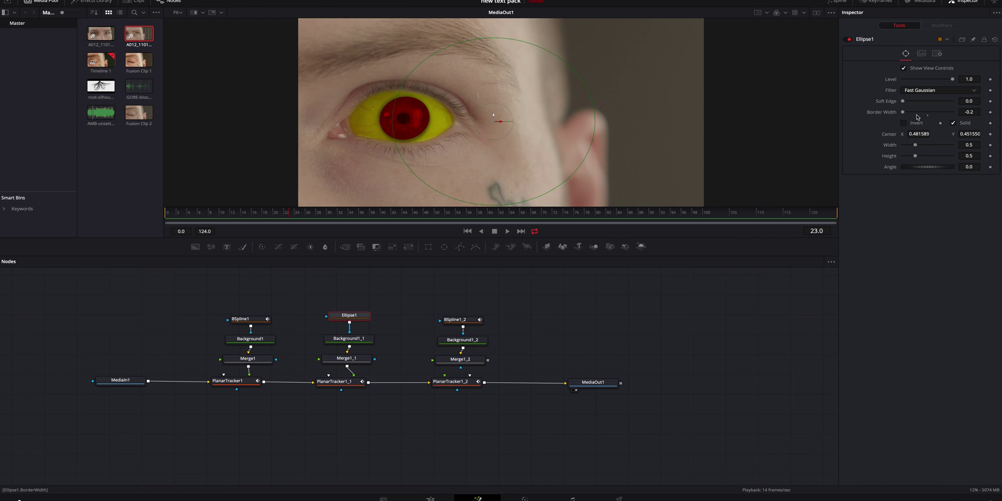
pyautogui.moveTo(905, 103); pyautogui.dragTo(922, 103)
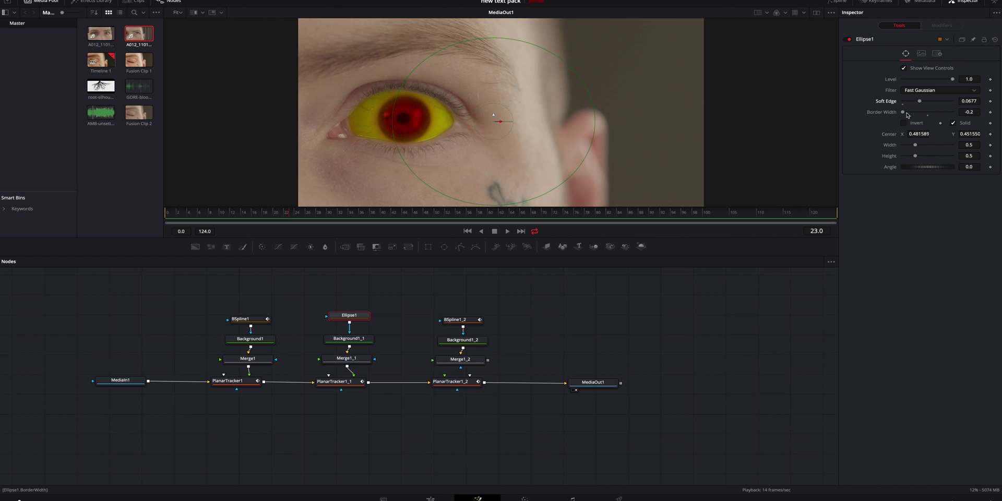
pyautogui.press('space')
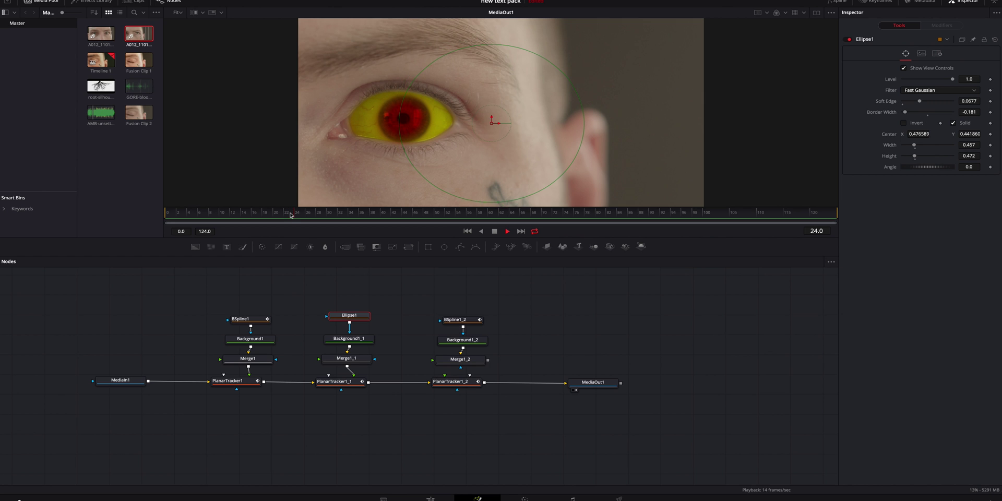
pyautogui.press('space')
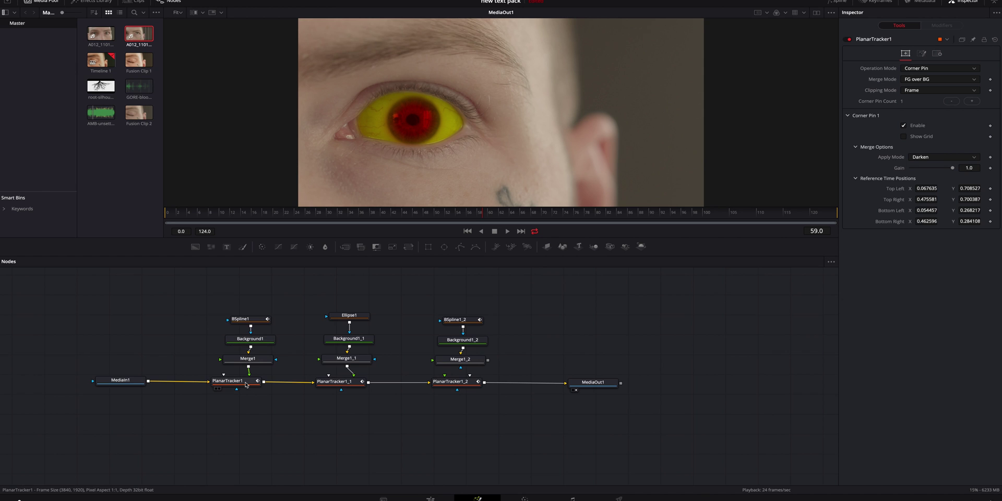
# At frame 23, set BSpline1's Level to 0 and keyframe it
pyautogui.click(246, 385)
pyautogui.click(291, 215)
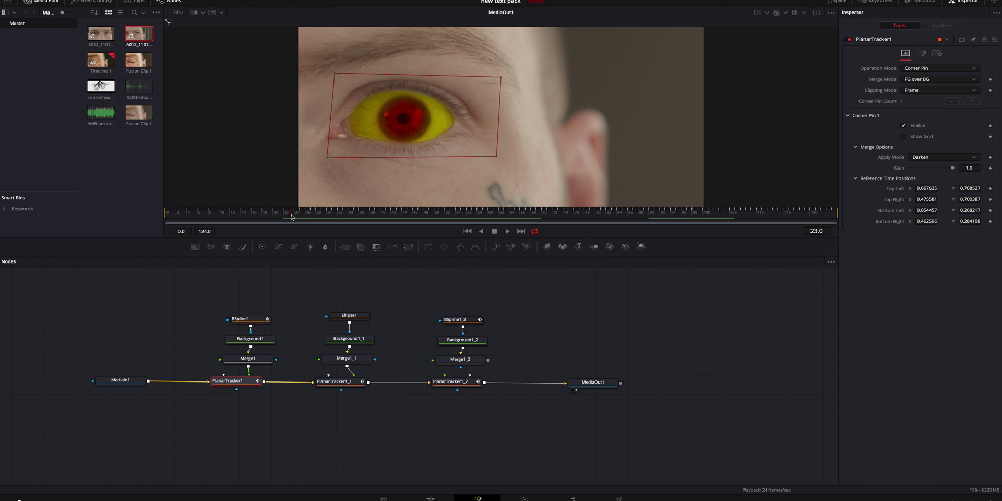
pyautogui.click(254, 320)
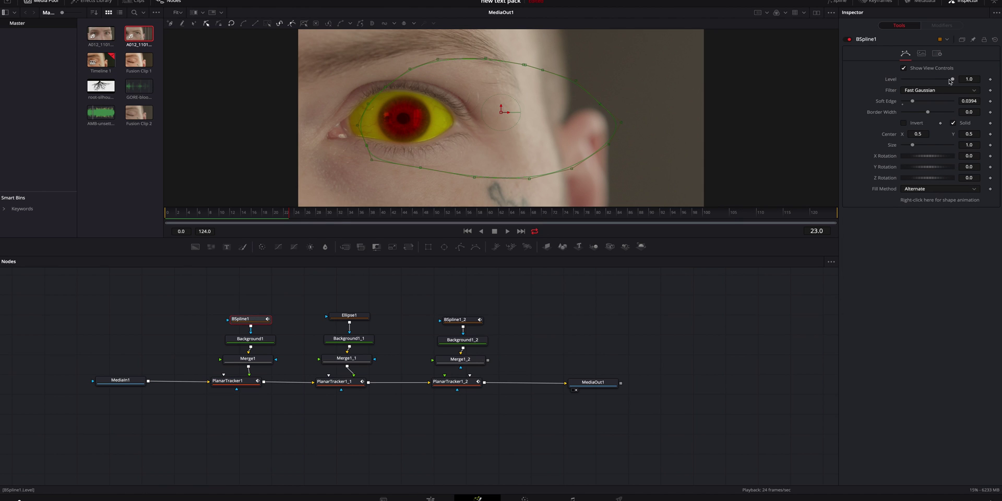
pyautogui.moveTo(952, 81); pyautogui.dragTo(891, 82)
pyautogui.click(990, 79)
# At frame 32, raise BSpline1's Level back up, then return to the faded-out start
pyautogui.moveTo(286, 215); pyautogui.dragTo(339, 216)
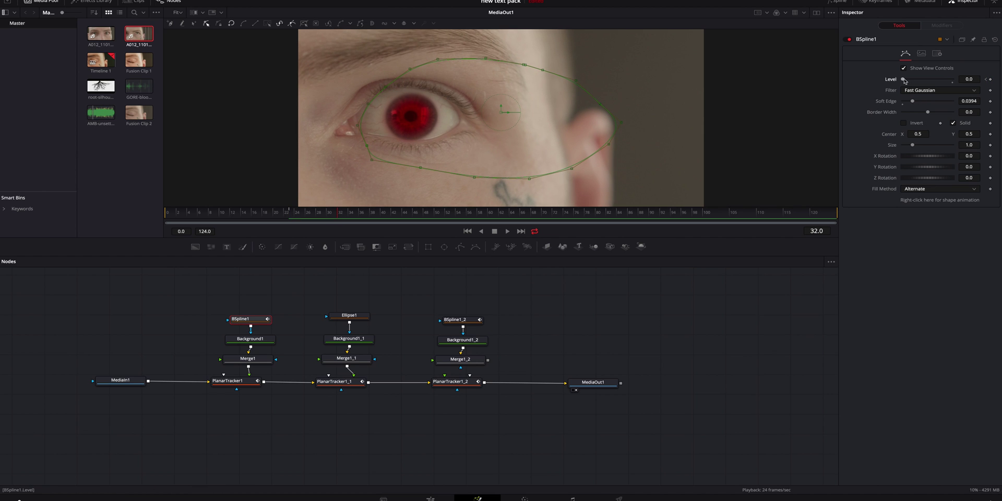
pyautogui.moveTo(903, 79); pyautogui.dragTo(936, 83)
pyautogui.moveTo(936, 82); pyautogui.dragTo(949, 82)
pyautogui.click(287, 216)
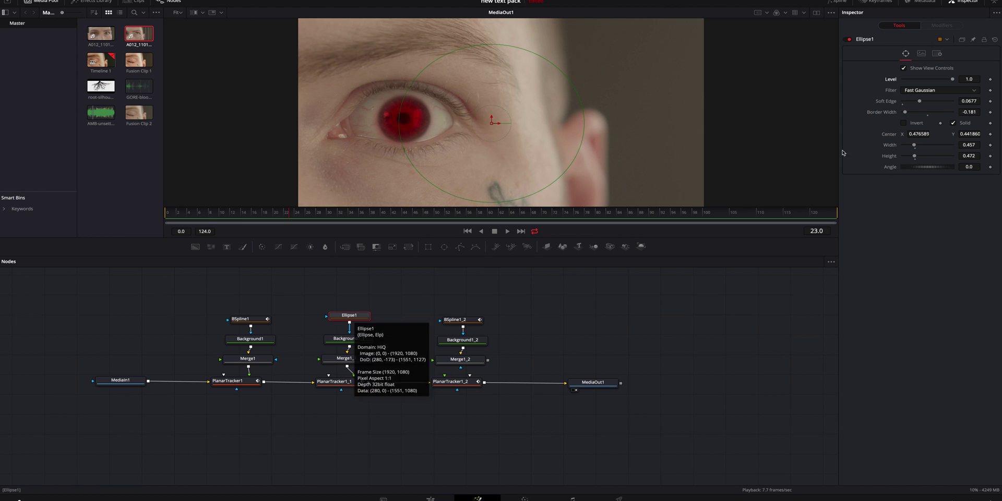
# Keyframe Ellipse1's Level from 0 at frame 23 to 1.0 at frame 32, then play from frame 18
pyautogui.moveTo(953, 79); pyautogui.dragTo(896, 84)
pyautogui.click(991, 82)
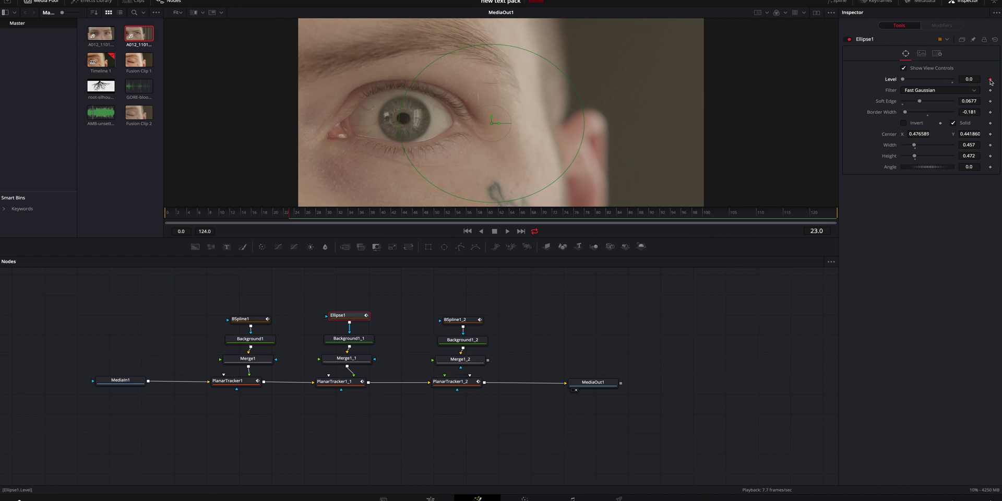
pyautogui.press('space')
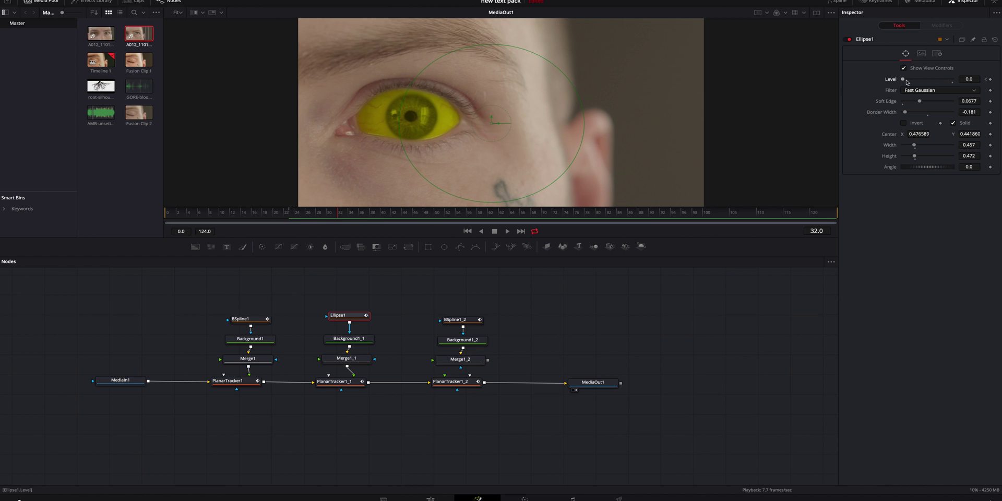
pyautogui.moveTo(904, 79); pyautogui.dragTo(959, 82)
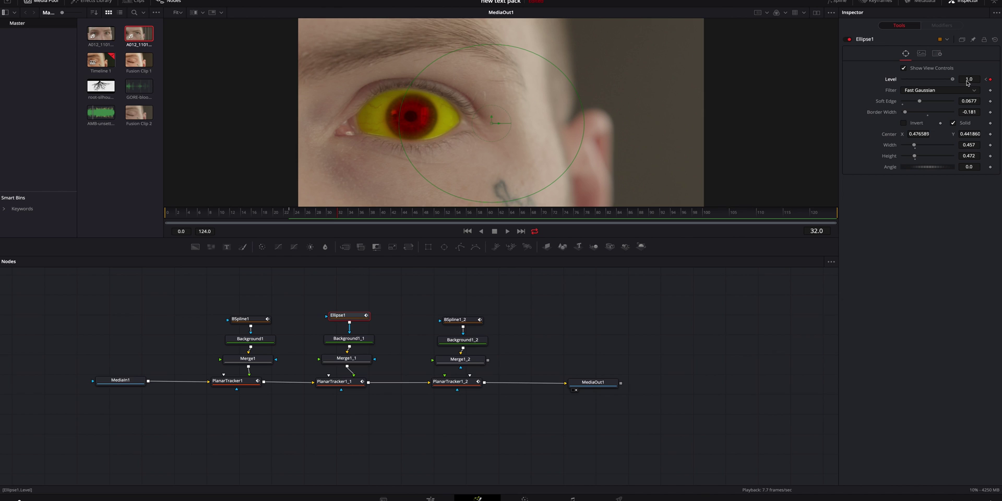
pyautogui.click(260, 216)
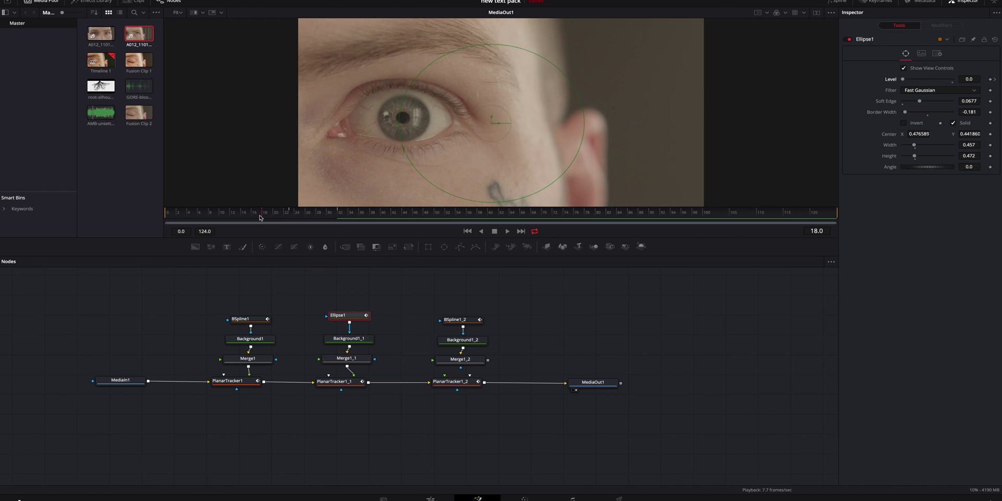
pyautogui.press('space')
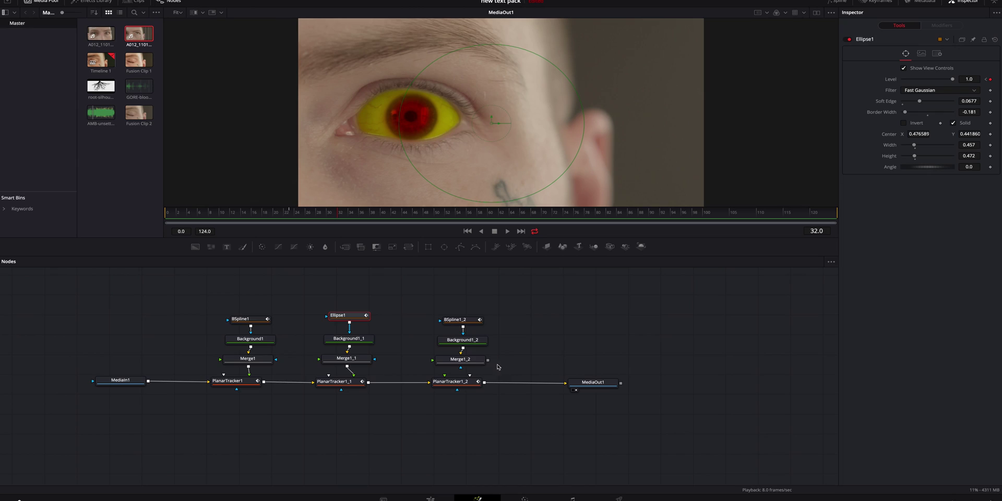
# Delete BSpline1_2, reposition Background1_2 and Merge1_2, and reconnect Merge1_2 into the chain
pyautogui.click(471, 324)
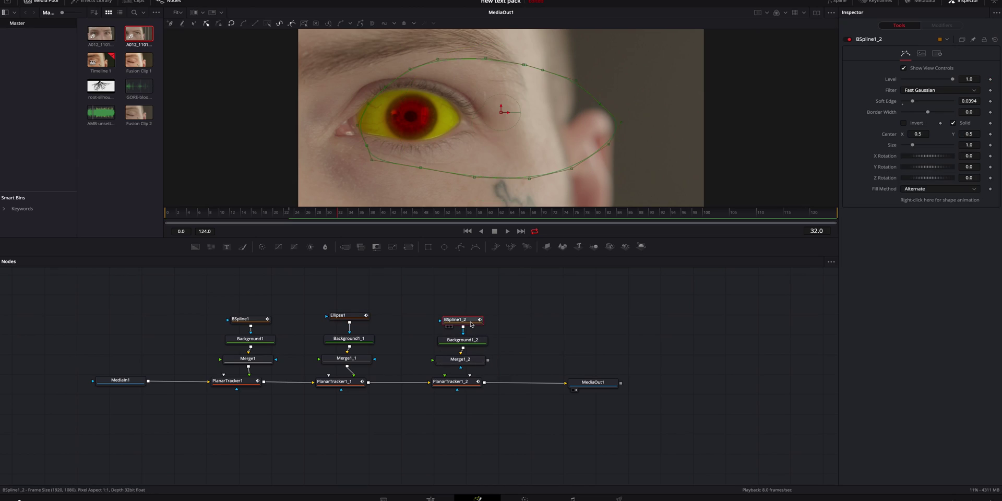
pyautogui.press('Delete')
pyautogui.moveTo(471, 324); pyautogui.dragTo(427, 367)
pyautogui.moveTo(459, 359); pyautogui.dragTo(461, 386)
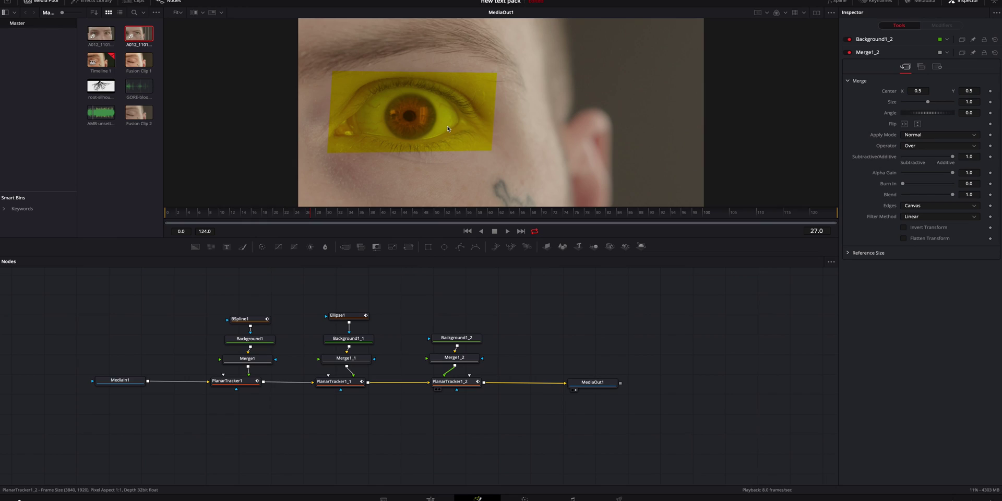
# Add an Ellipse mask to Background1_2 and change its colour to black
pyautogui.click(462, 342)
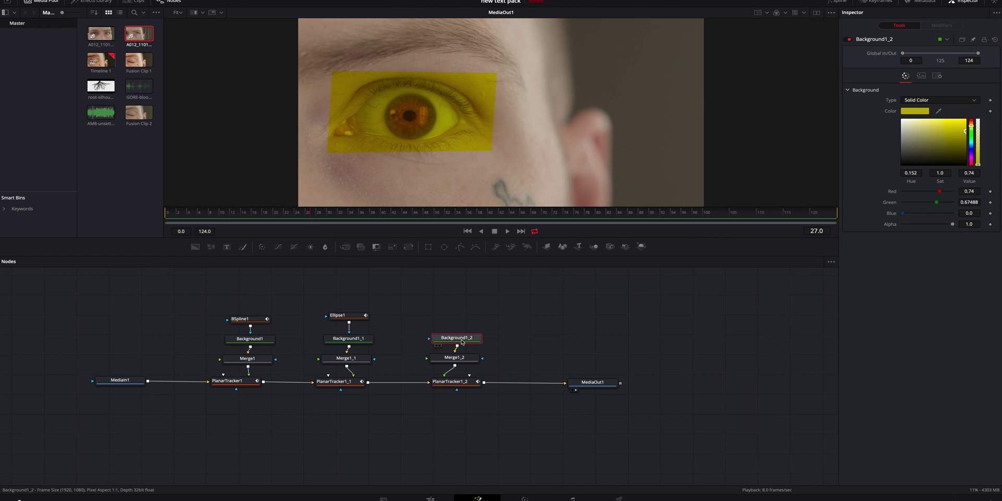
pyautogui.click(445, 247)
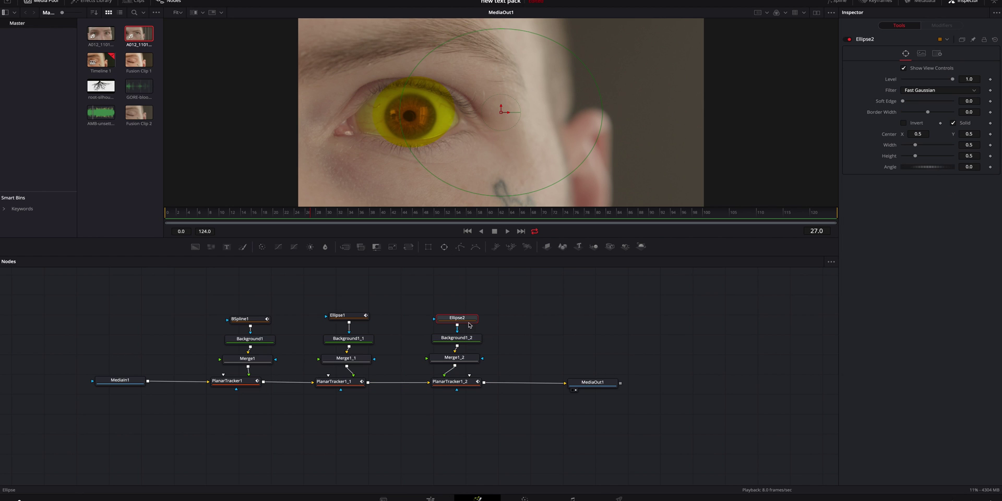
pyautogui.click(469, 340)
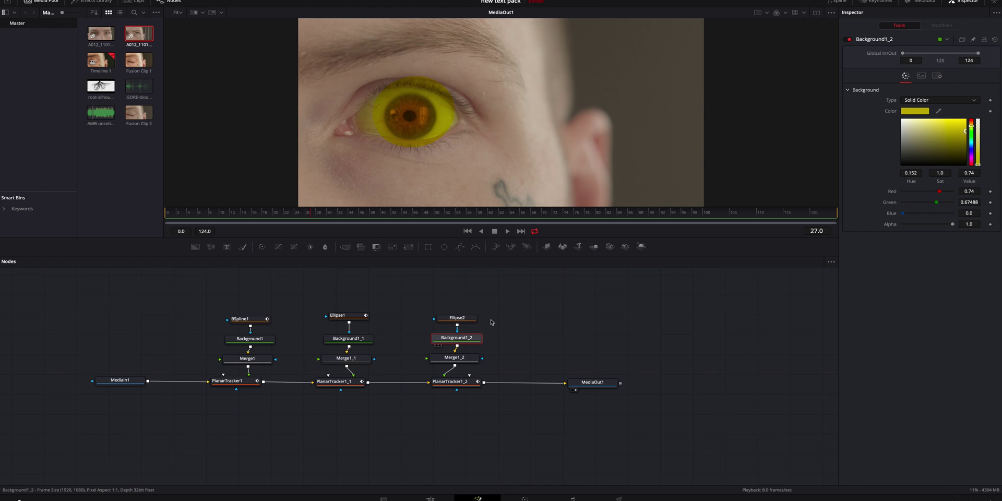
pyautogui.moveTo(943, 149); pyautogui.dragTo(889, 173)
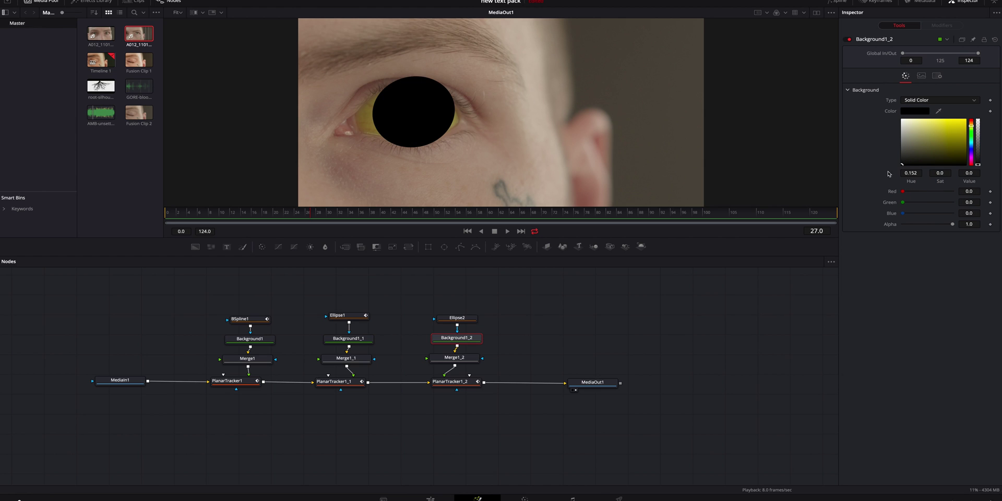
# Set Ellipse2's Level to 0.236, nudge it left, and shrink it to 0.094 by 0.079
pyautogui.click(471, 323)
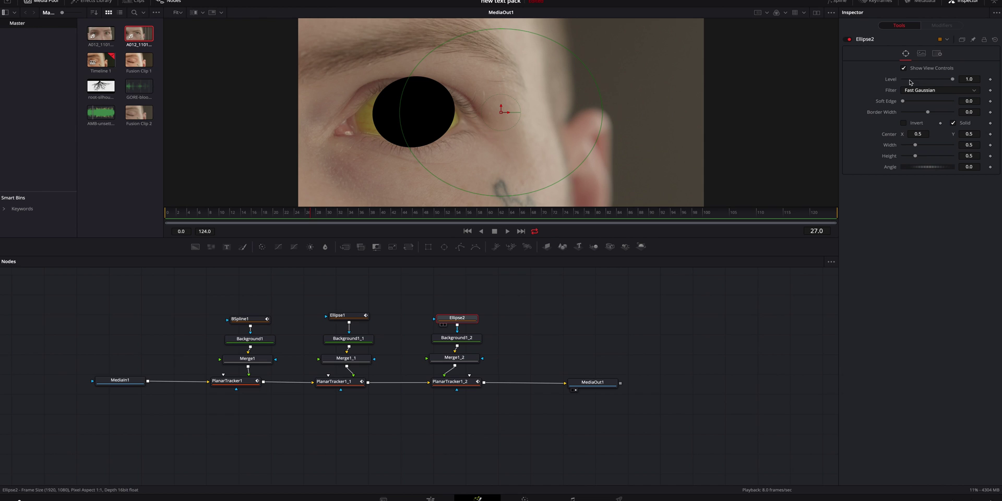
pyautogui.moveTo(955, 80); pyautogui.dragTo(916, 81)
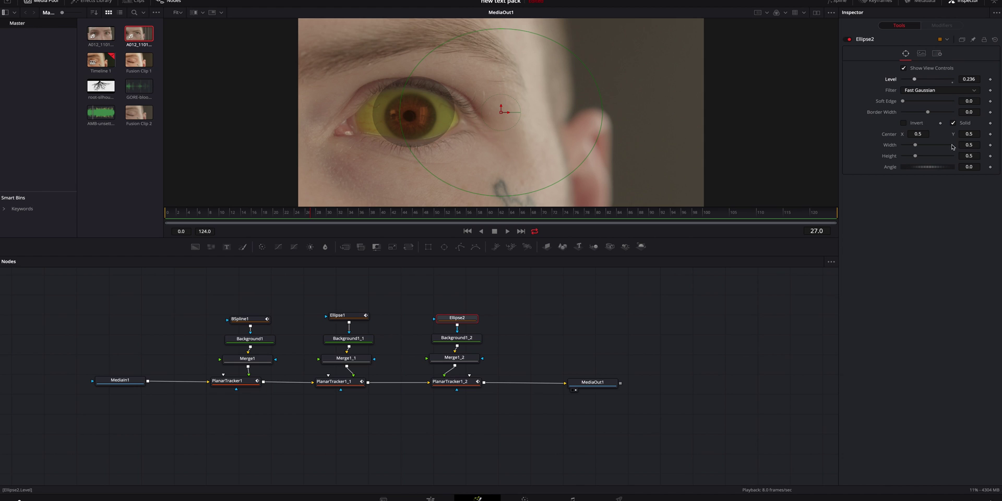
pyautogui.moveTo(509, 112); pyautogui.dragTo(502, 112)
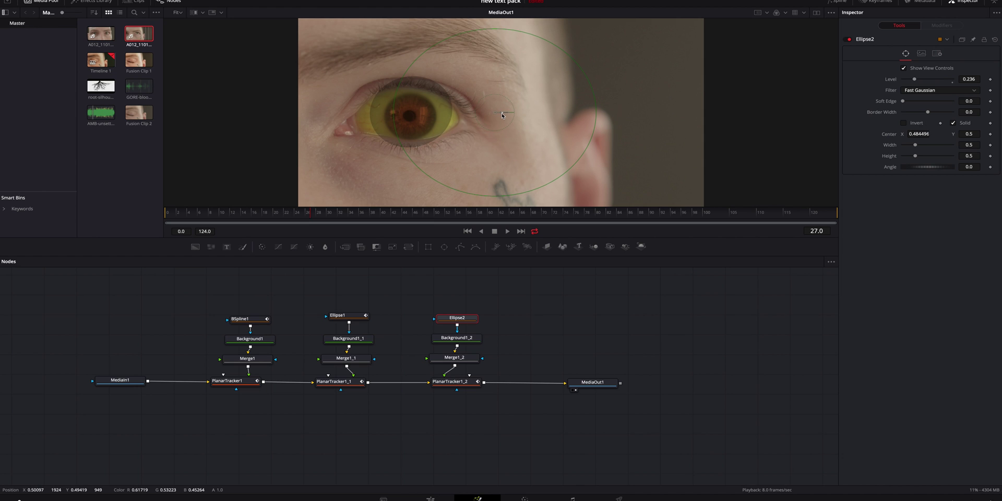
pyautogui.moveTo(914, 148)
pyautogui.mouseDown()
pyautogui.moveTo(916, 160)
pyautogui.moveTo(908, 147)
pyautogui.moveTo(906, 158)
pyautogui.mouseUp()
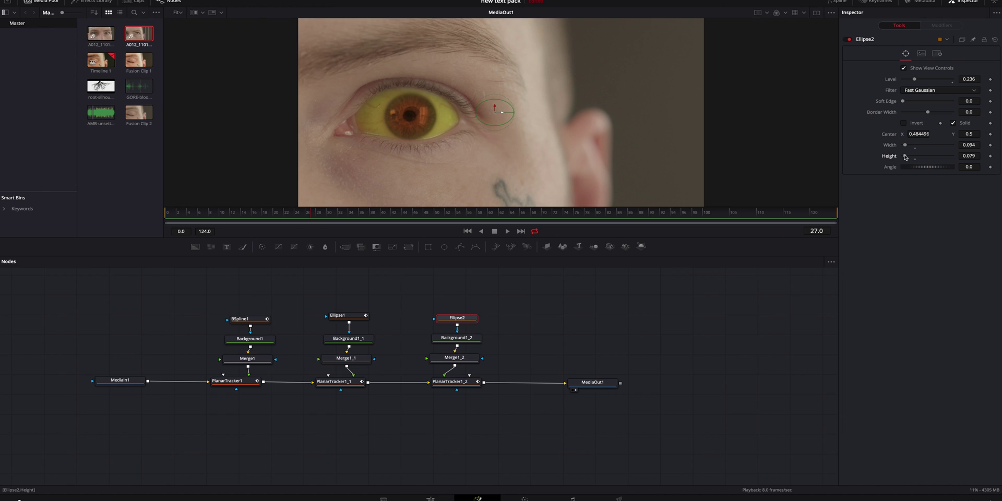
# Place Ellipse2 on the pupil and keyframe Border Width from -0.2 near frame 31 to 0.2 at frame 54
pyautogui.moveTo(914, 79); pyautogui.dragTo(914, 103)
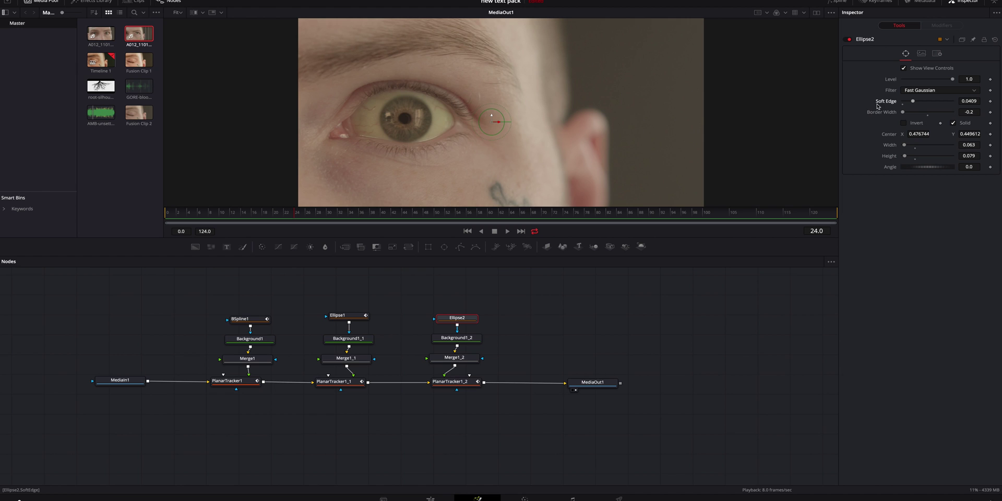
pyautogui.moveTo(291, 213); pyautogui.dragTo(335, 214)
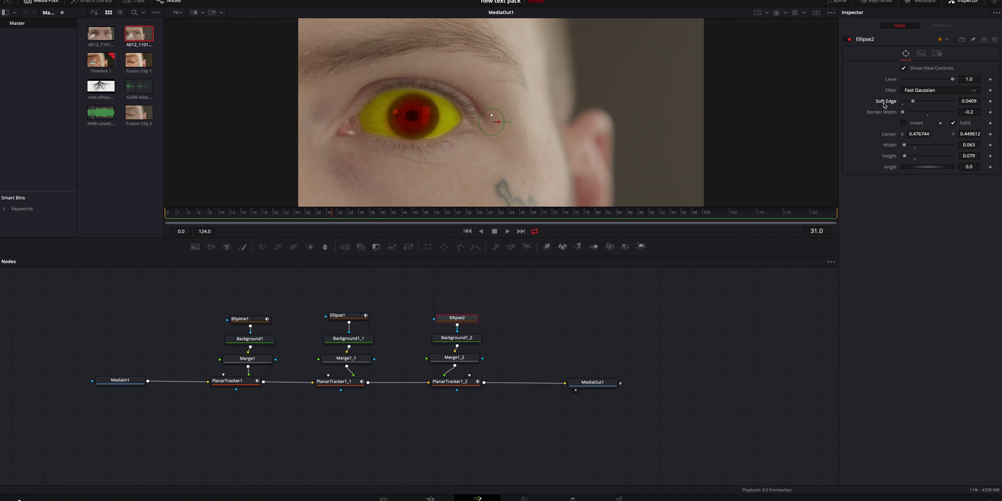
pyautogui.click(991, 112)
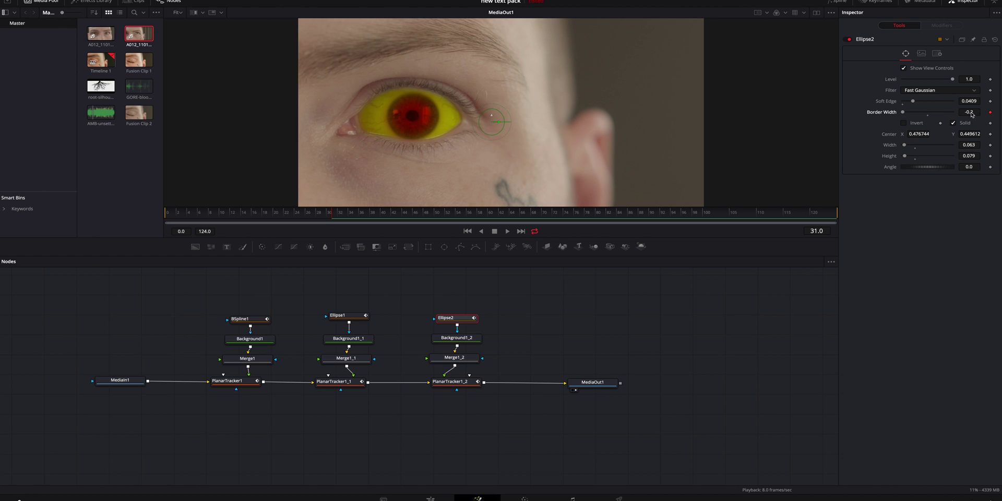
pyautogui.moveTo(335, 216); pyautogui.dragTo(378, 218)
pyautogui.moveTo(412, 219); pyautogui.dragTo(447, 219)
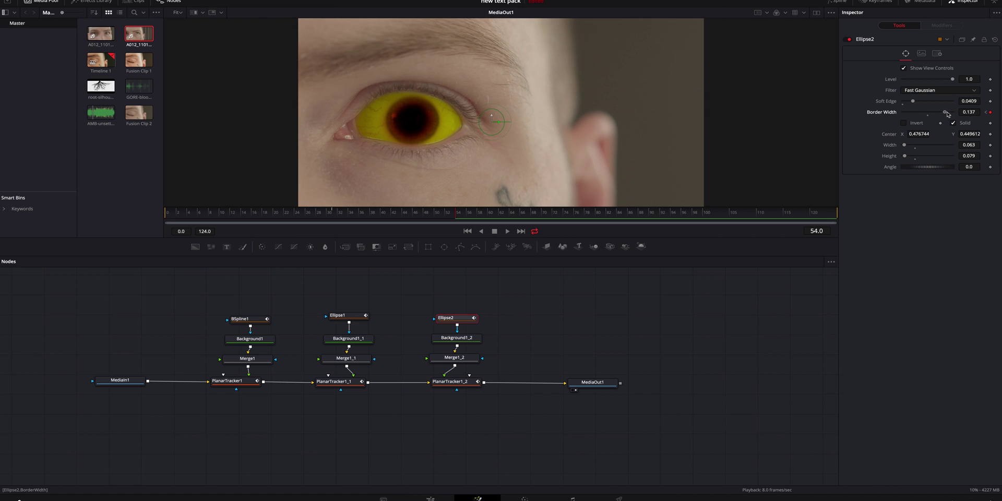
pyautogui.moveTo(949, 114); pyautogui.dragTo(959, 113)
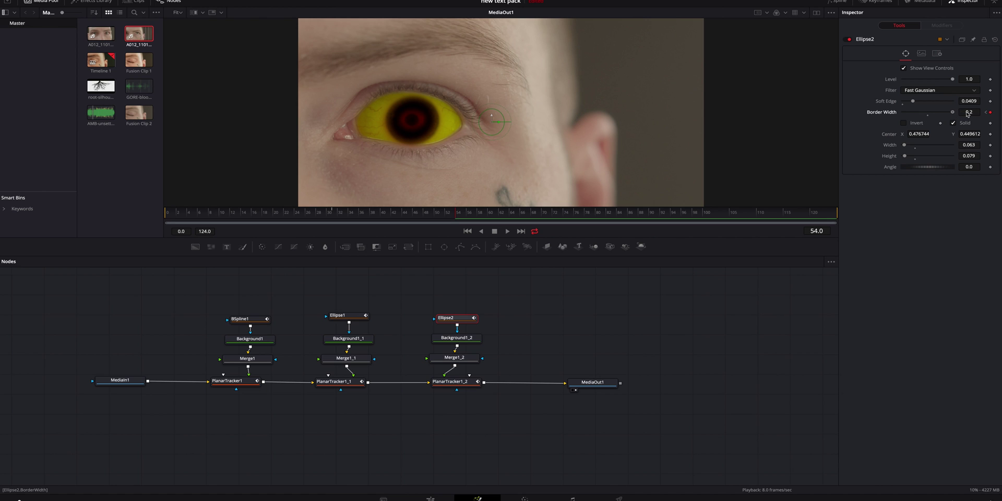
pyautogui.click(332, 215)
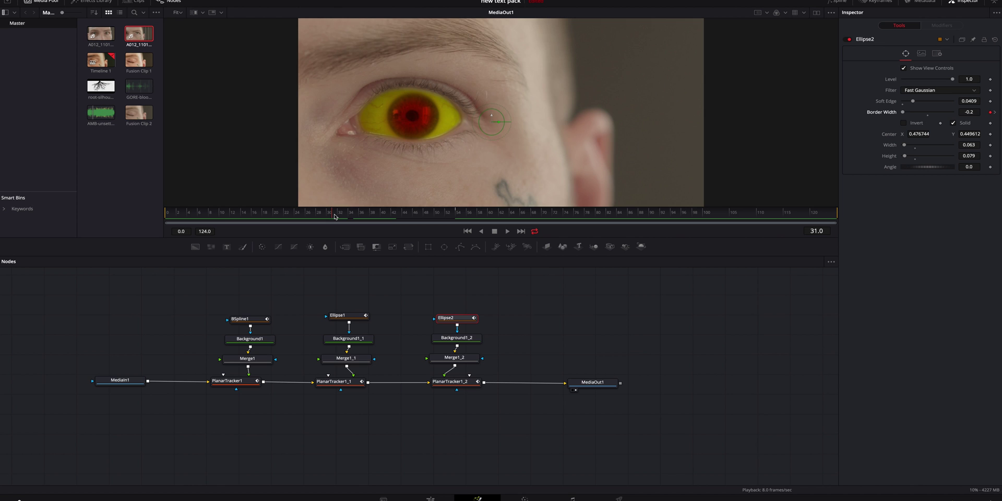
pyautogui.press('space')
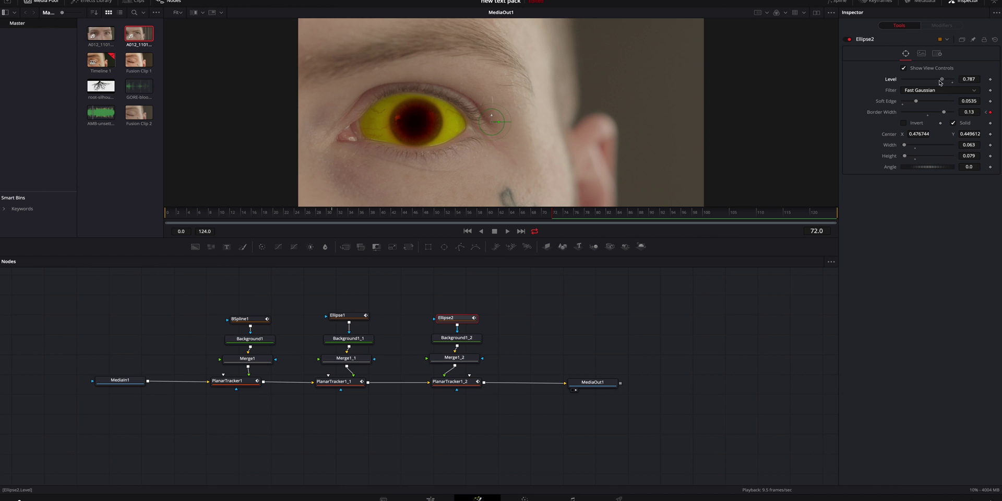
pyautogui.click(327, 218)
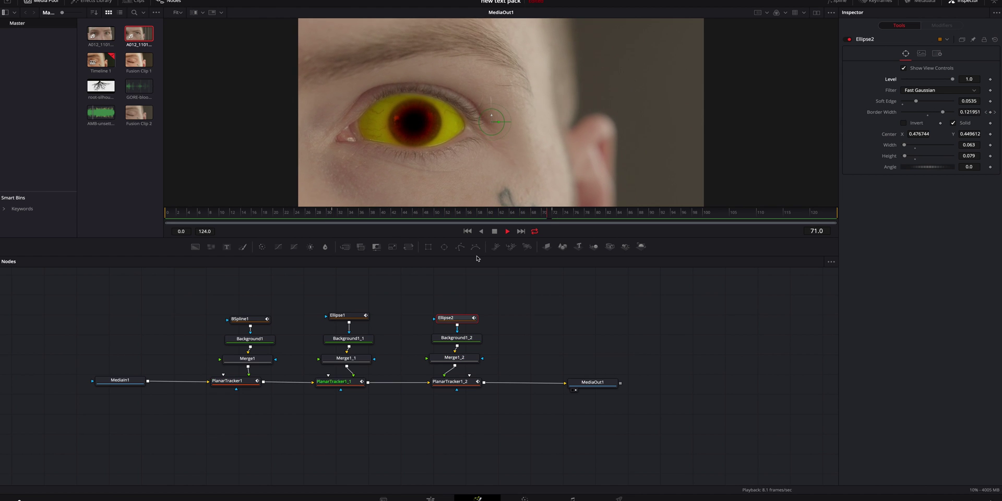
pyautogui.press('space')
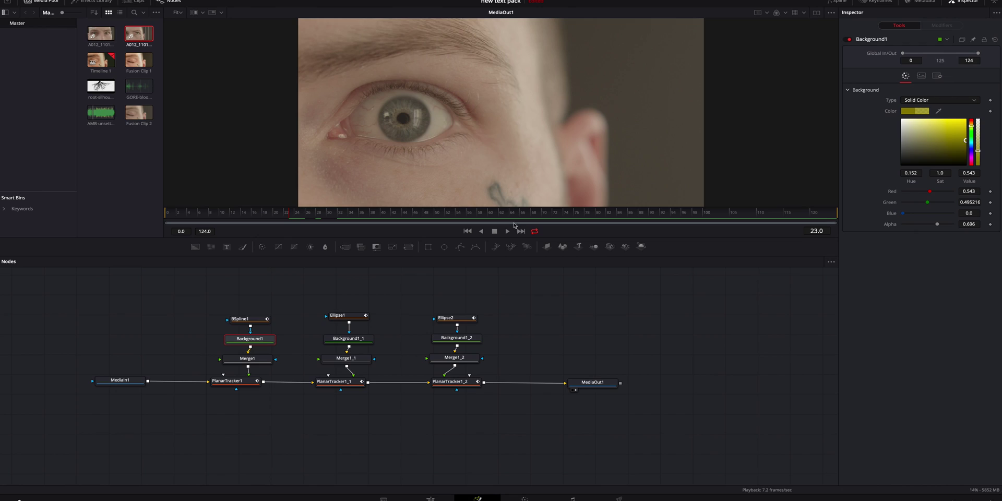
# Turn Background1 black, check the blackened eye at frame 42, and drag BSpline1's lower mask points outward
pyautogui.moveTo(916, 153); pyautogui.dragTo(891, 181)
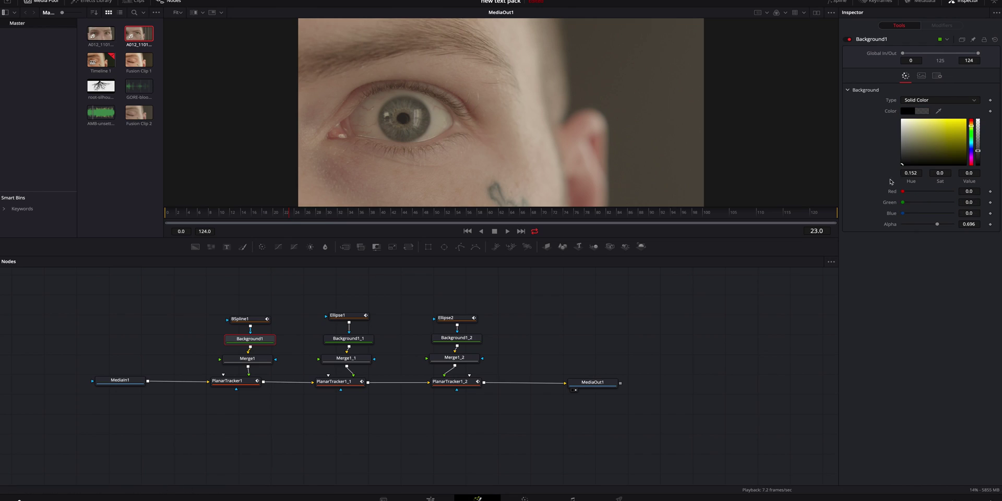
pyautogui.moveTo(352, 216); pyautogui.dragTo(397, 220)
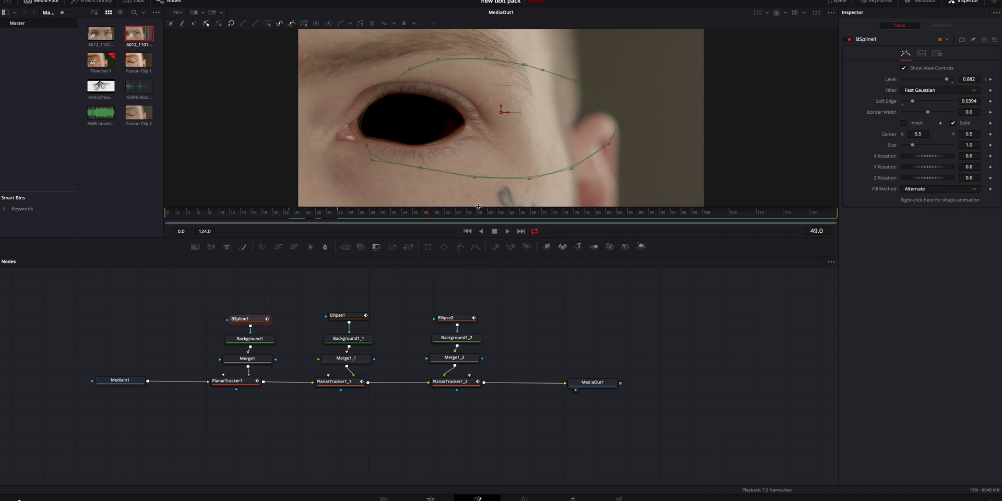
pyautogui.moveTo(529, 181); pyautogui.dragTo(554, 185)
pyautogui.click(571, 170)
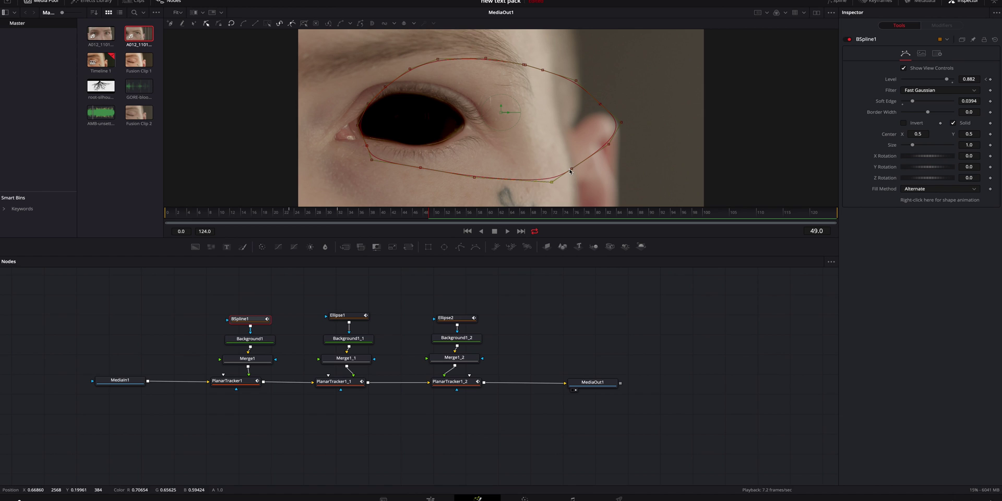
pyautogui.moveTo(573, 171); pyautogui.dragTo(620, 149)
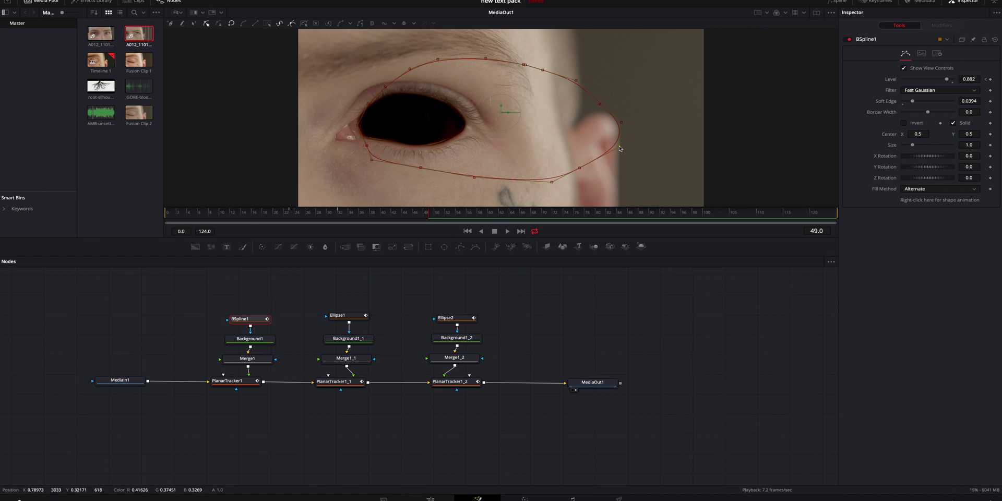